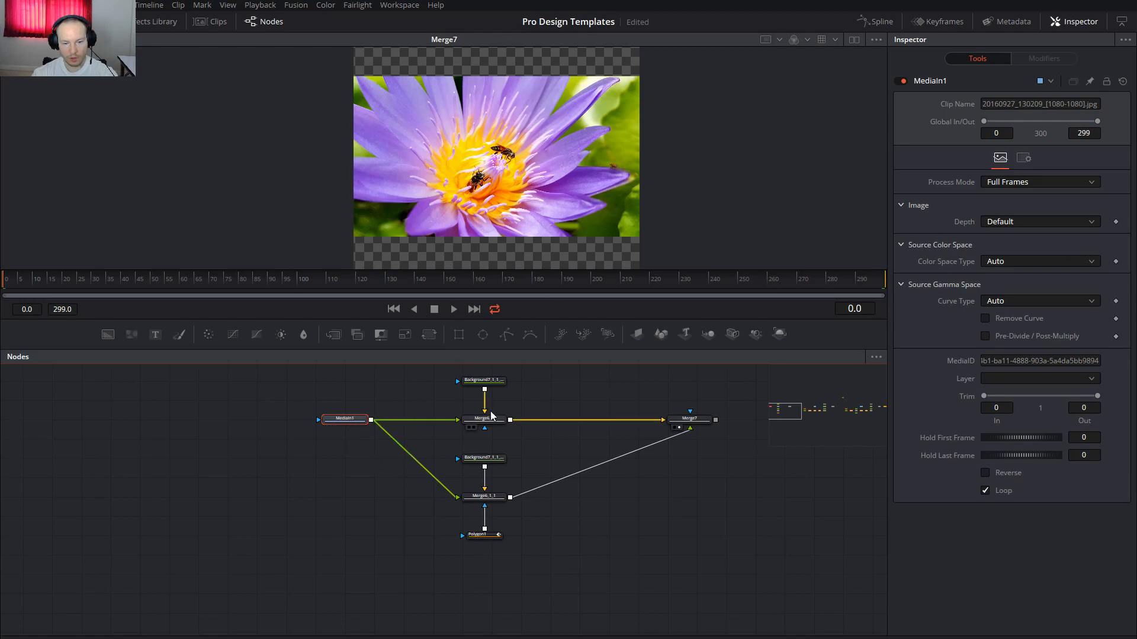
Inspect the polygon and Merge7 nodes and bring MediaIn1 into view
{"action": "left_click", "coordinate": [477, 535]}
{"action": "left_click", "coordinate": [695, 422]}
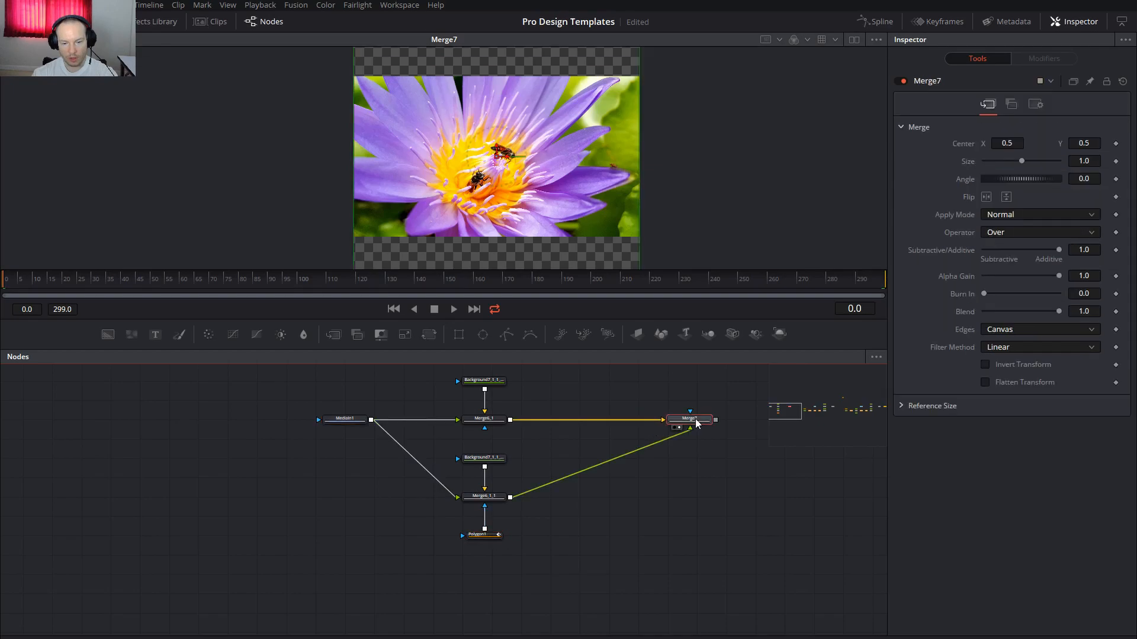
{"action": "mouse_move", "coordinate": [696, 423]}
{"action": "left_click_drag", "start_coordinate": [619, 573], "coordinate": [668, 507]}
{"action": "left_click_drag", "start_coordinate": [453, 501], "coordinate": [462, 584]}
Paste a copy of MediaIn1 as MediaIn1_2 in empty graph space
{"action": "left_click", "coordinate": [392, 420]}
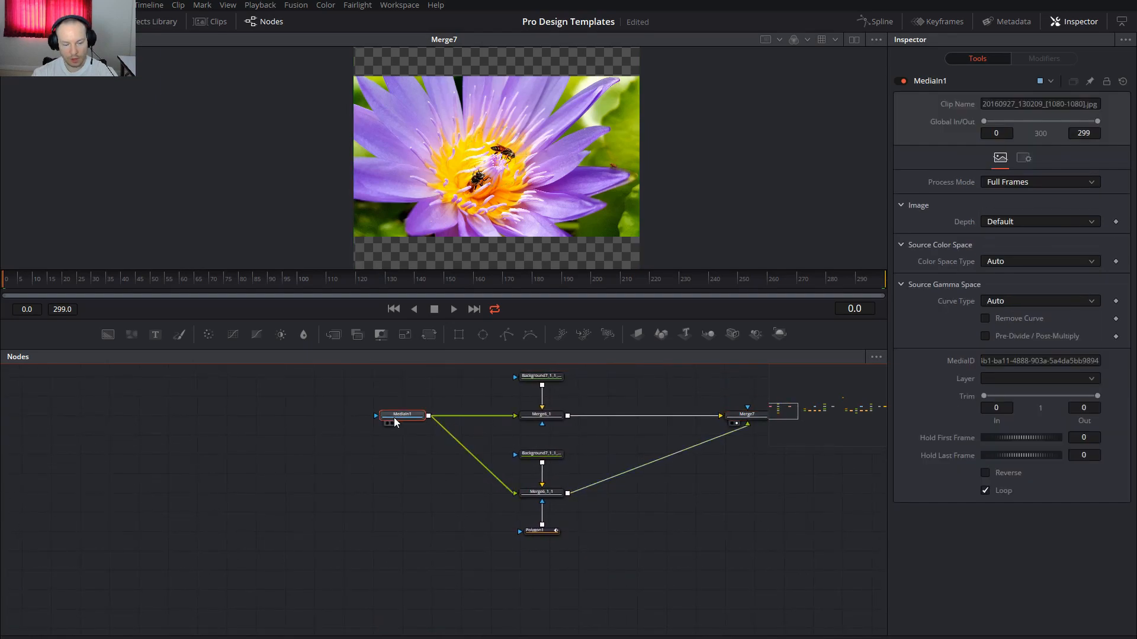
{"action": "left_click_drag", "start_coordinate": [475, 535], "coordinate": [489, 399]}
{"action": "key", "text": "ctrl+v"}
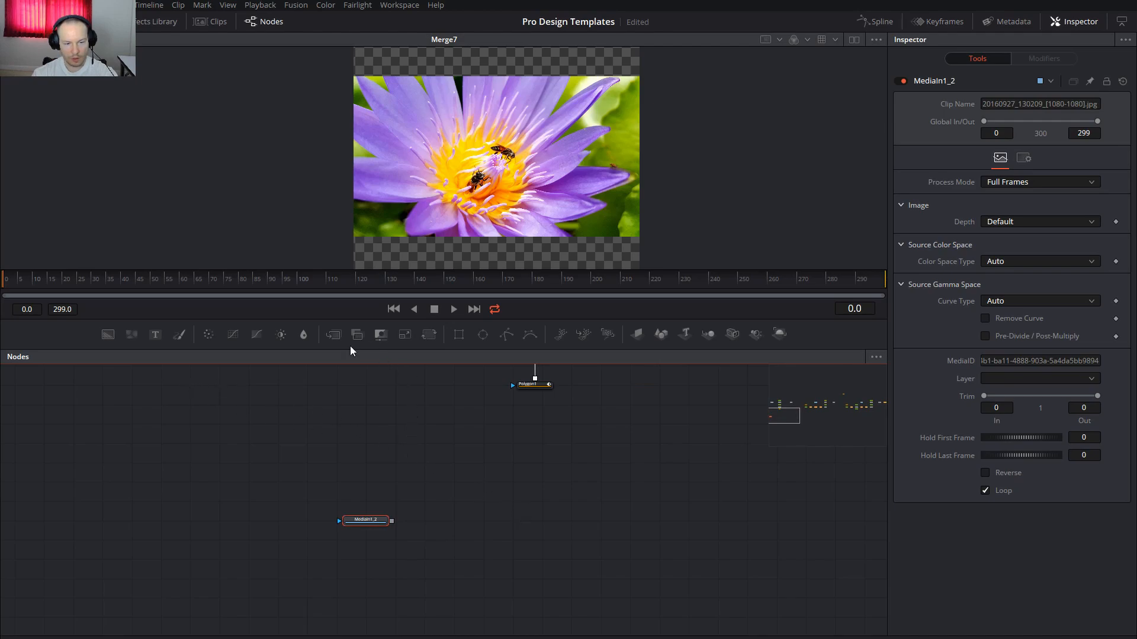
Add Merge2 and a pasted Merge2_1, both fed by the MediaIn1_2 photo
{"action": "left_click_drag", "start_coordinate": [333, 336], "coordinate": [526, 486]}
{"action": "left_click_drag", "start_coordinate": [363, 463], "coordinate": [489, 463]}
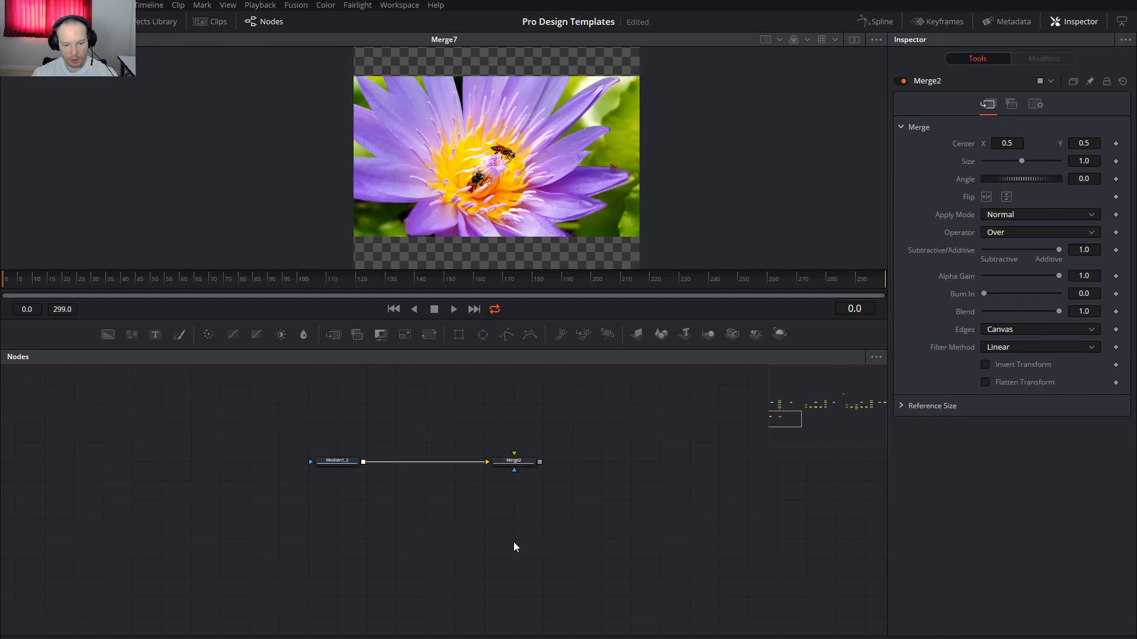
{"action": "key", "text": "ctrl+v"}
{"action": "left_click_drag", "start_coordinate": [362, 463], "coordinate": [495, 541]}
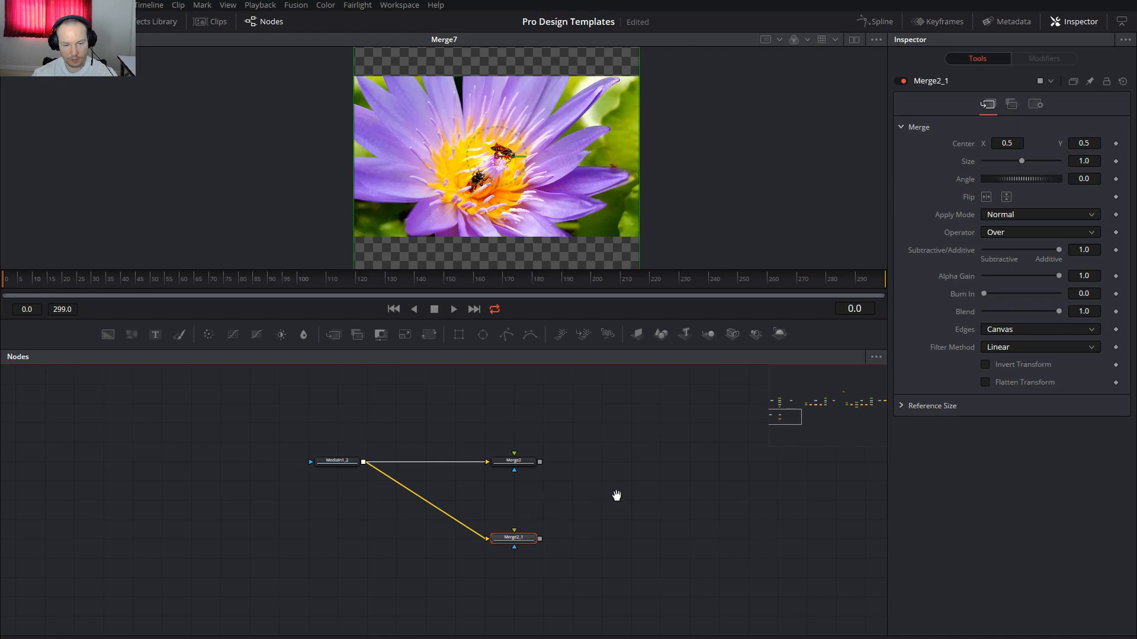
Add Background1 and place it directly above Merge2
{"action": "left_click_drag", "start_coordinate": [616, 496], "coordinate": [612, 501]}
{"action": "left_click_drag", "start_coordinate": [131, 335], "coordinate": [508, 456]}
{"action": "left_click_drag", "start_coordinate": [513, 402], "coordinate": [513, 439]}
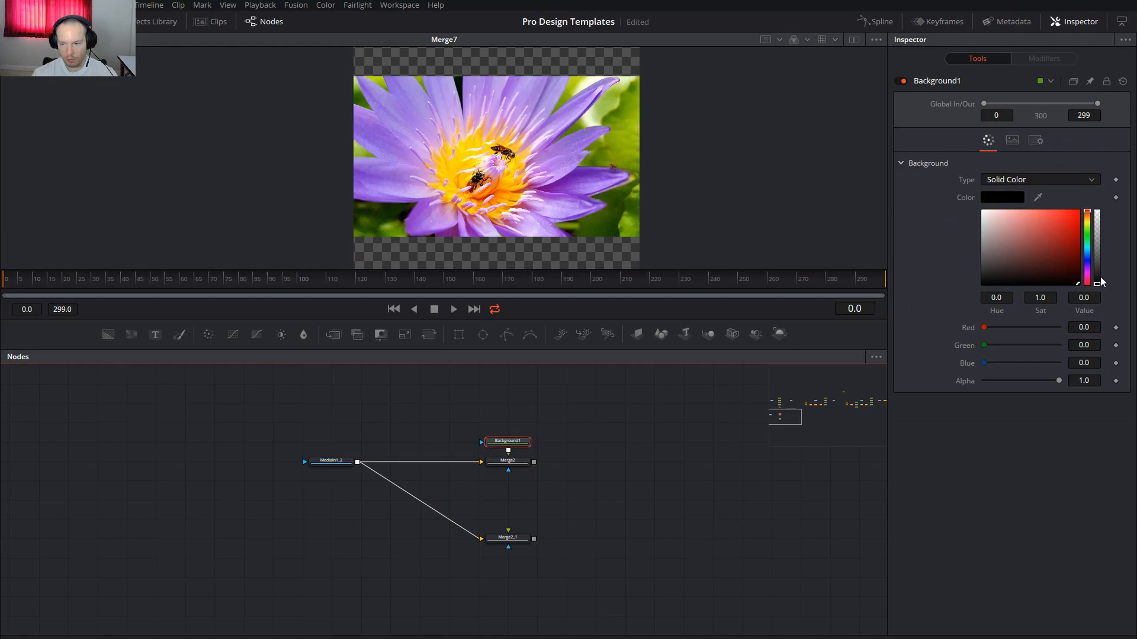
Set Background1's alpha to 0 and paste a copy, Background1_3, wired into Merge2_1
{"action": "left_click_drag", "start_coordinate": [1099, 280], "coordinate": [1110, 204]}
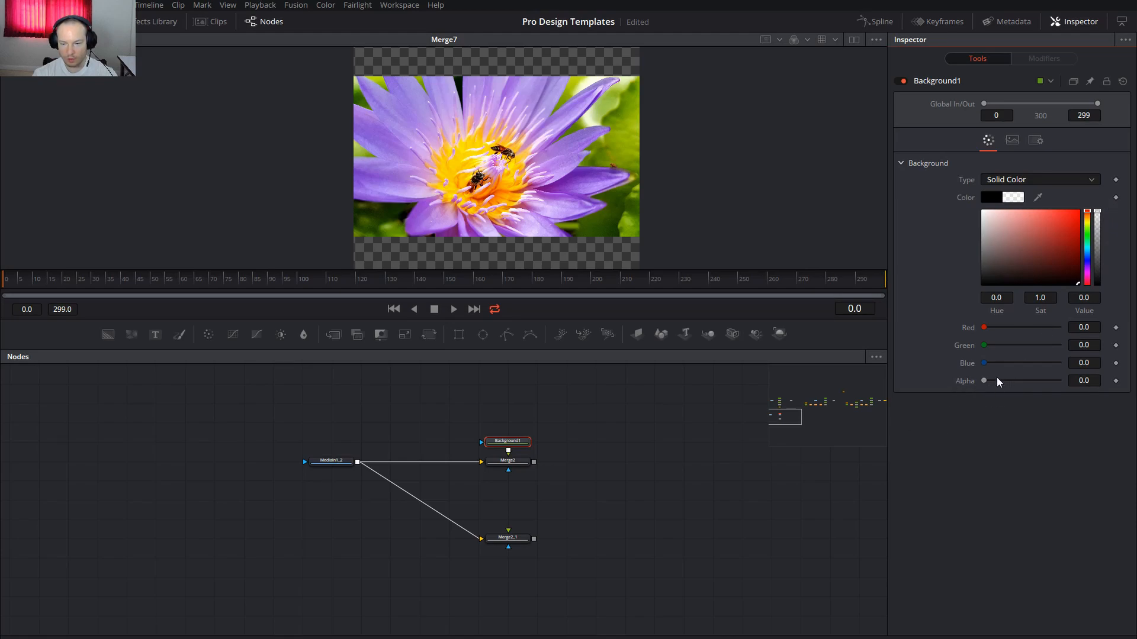
{"action": "left_click", "coordinate": [516, 442]}
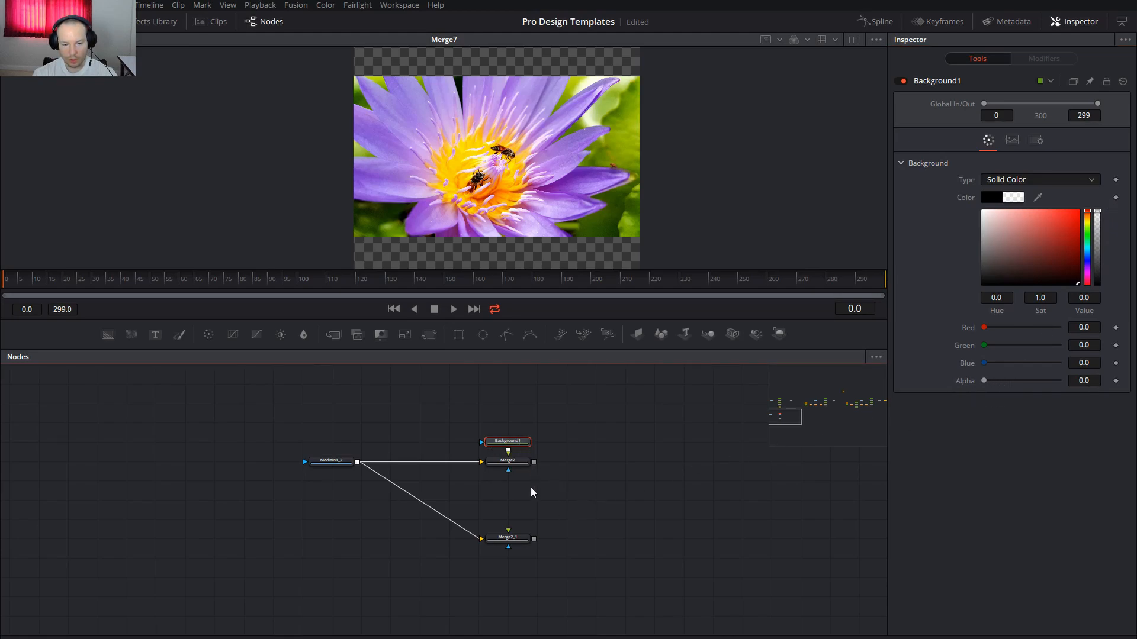
{"action": "key", "text": "ctrl+v"}
{"action": "left_click_drag", "start_coordinate": [534, 521], "coordinate": [524, 544]}
Add Merge3 combining Merge2 and Merge2_1, lined up right of Merge2
{"action": "left_click", "coordinate": [519, 542]}
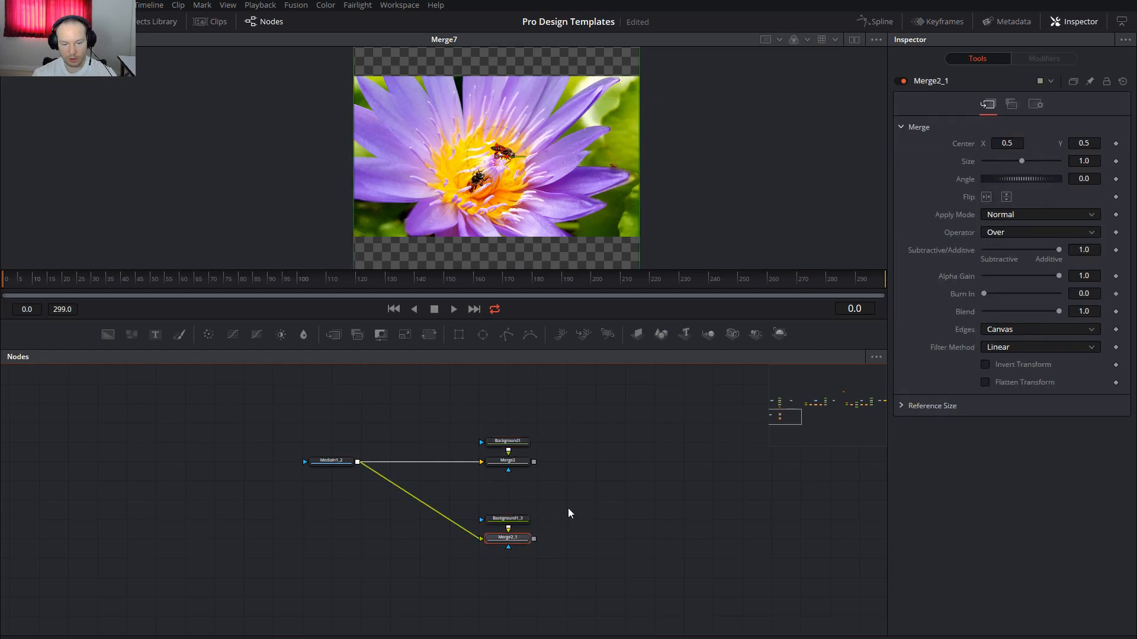
{"action": "left_click", "coordinate": [513, 464]}
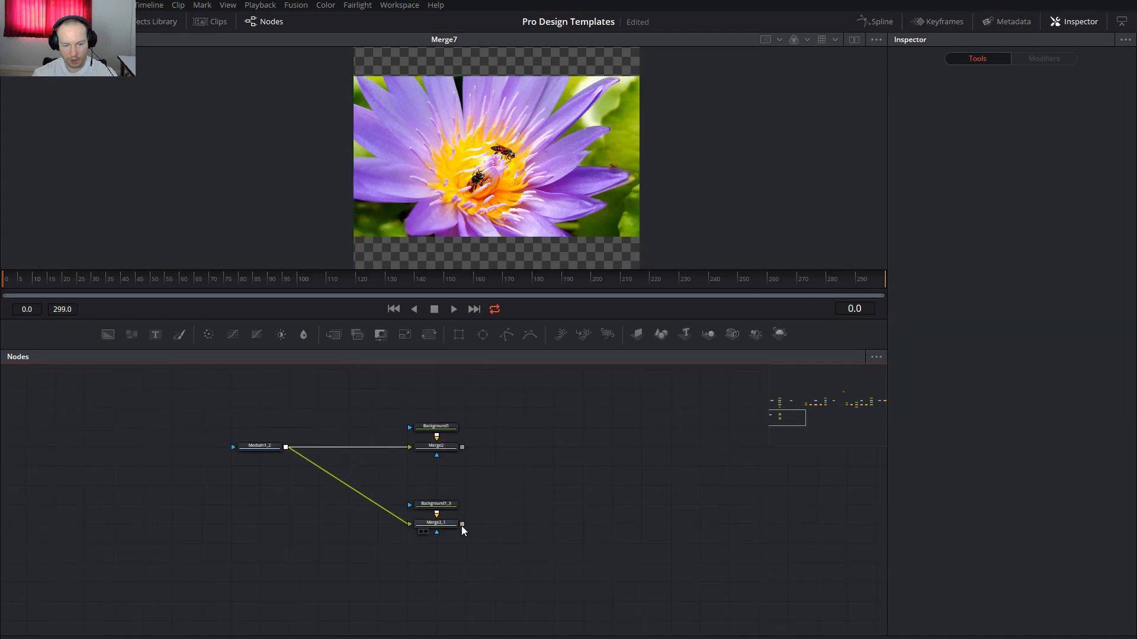
{"action": "left_click_drag", "start_coordinate": [463, 525], "coordinate": [463, 448]}
{"action": "left_click_drag", "start_coordinate": [492, 526], "coordinate": [558, 450]}
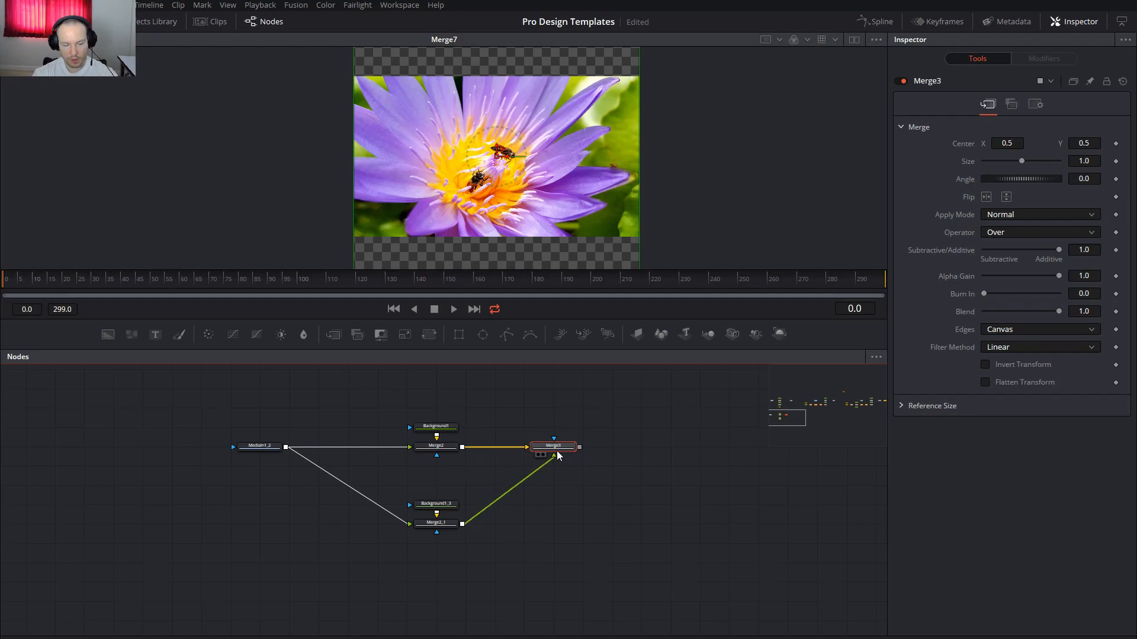
View Merge3 and set Background1 to width 1920, height 1080 with Auto Resolution off
{"action": "key", "text": "2"}
{"action": "left_click", "coordinate": [496, 431]}
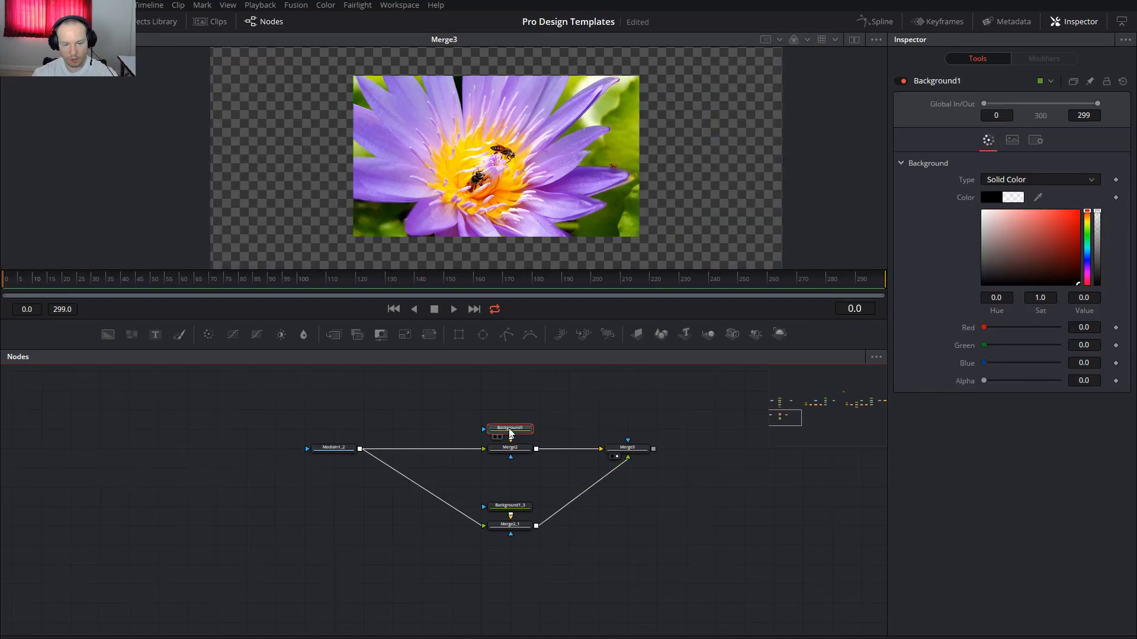
{"action": "left_click", "coordinate": [1011, 140]}
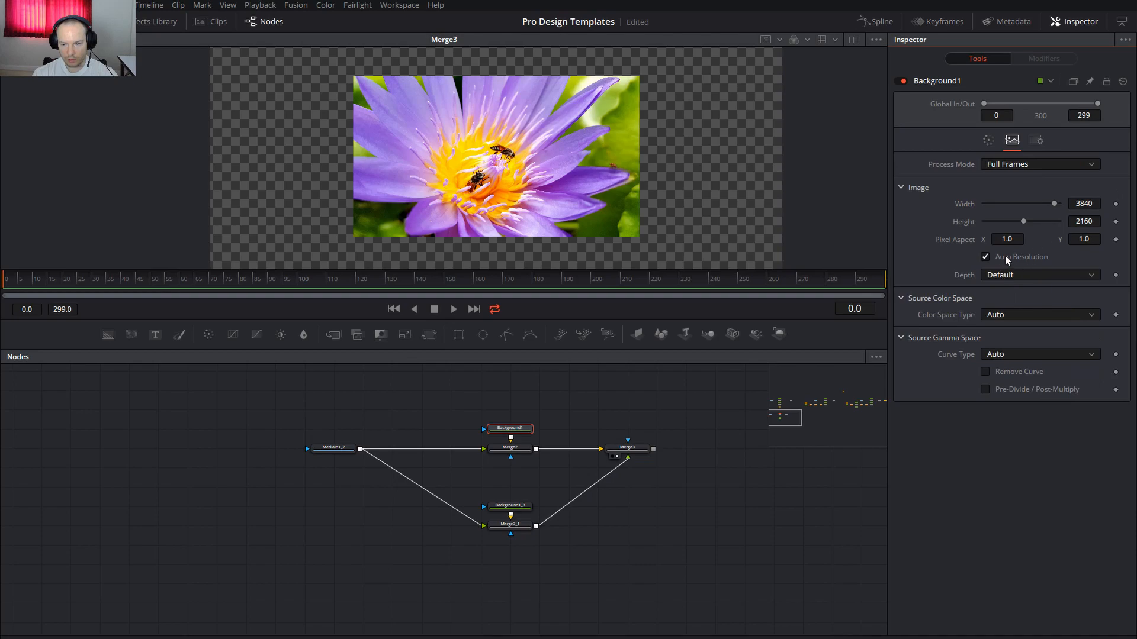
{"action": "left_click", "coordinate": [1090, 204]}
{"action": "left_click_drag", "start_coordinate": [1095, 204], "coordinate": [1018, 202]}
{"action": "type", "text": "1080"}
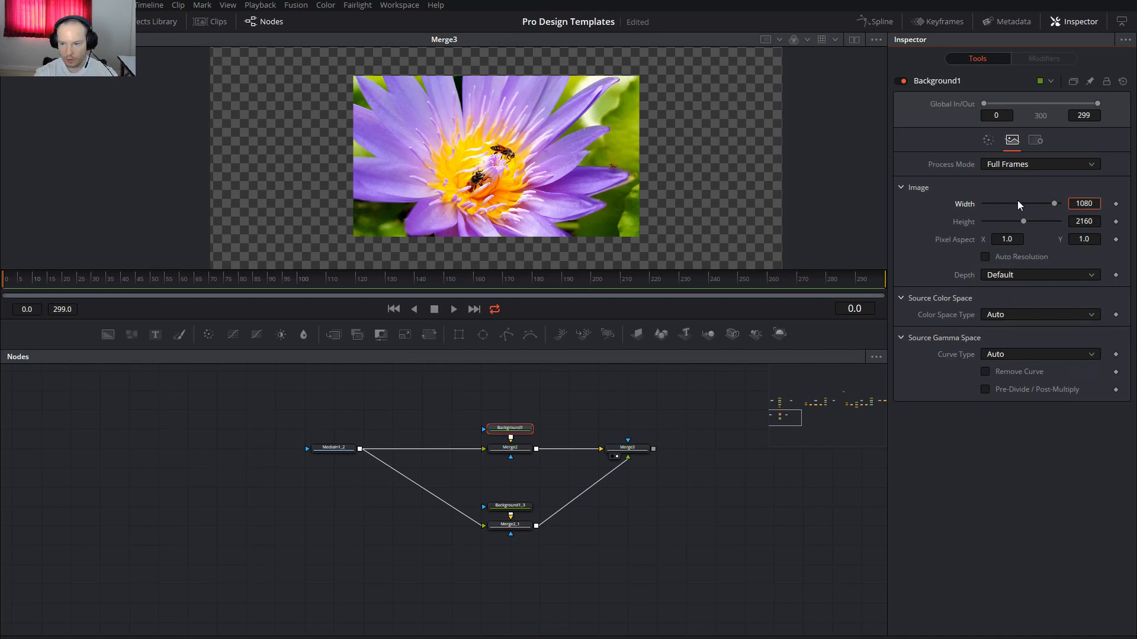
{"action": "key", "text": "BackSpace"}
{"action": "key", "text": "BackSpace"}
{"action": "key", "text": "BackSpace"}
{"action": "type", "text": "920"}
{"action": "key", "text": "Tab"}
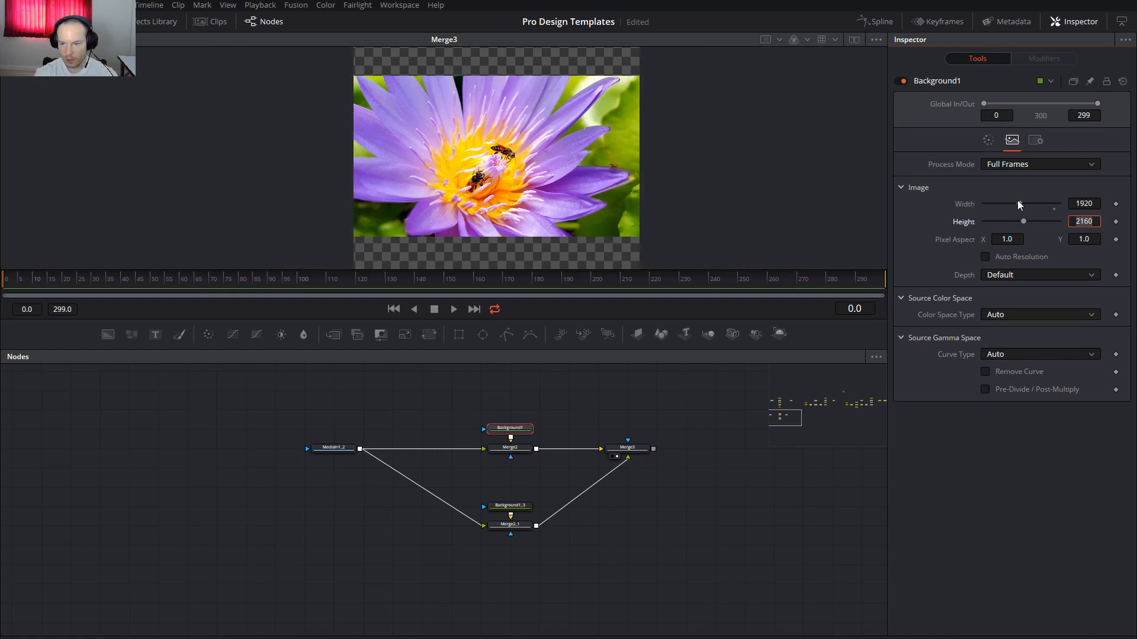
{"action": "type", "text": "1080"}
{"action": "key", "text": "Tab"}
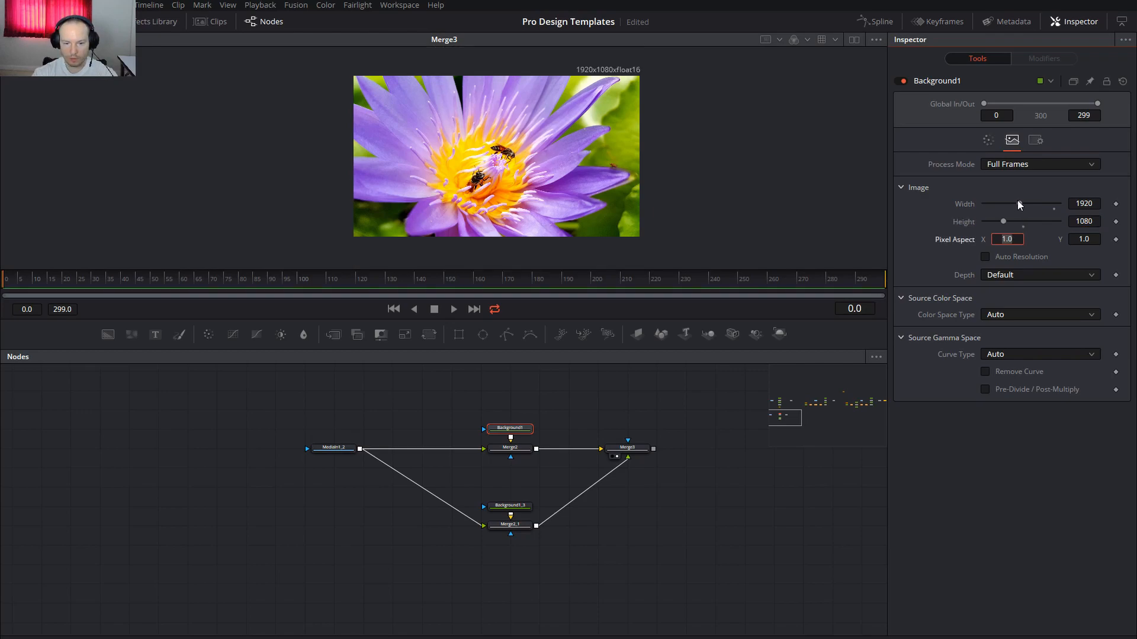
Set Background1_3 to width 1920, height 1080 as well
{"action": "left_click", "coordinate": [499, 507]}
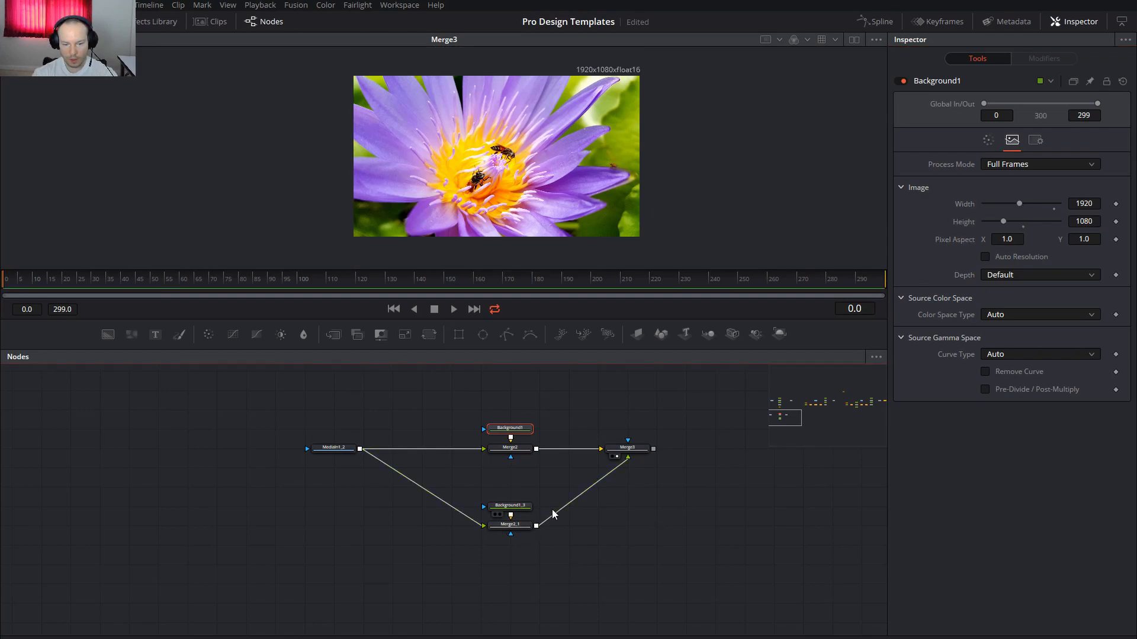
{"action": "left_click", "coordinate": [1012, 140]}
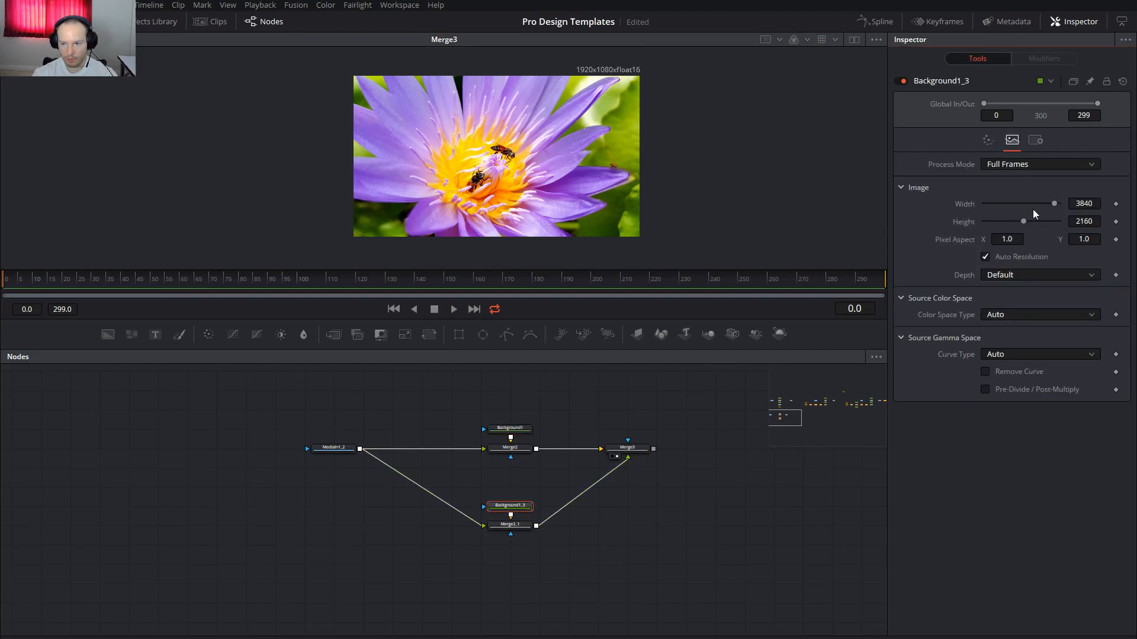
{"action": "left_click", "coordinate": [1086, 203]}
{"action": "type", "text": "1920"}
{"action": "key", "text": "Tab"}
{"action": "type", "text": "1080"}
{"action": "key", "text": "Return"}
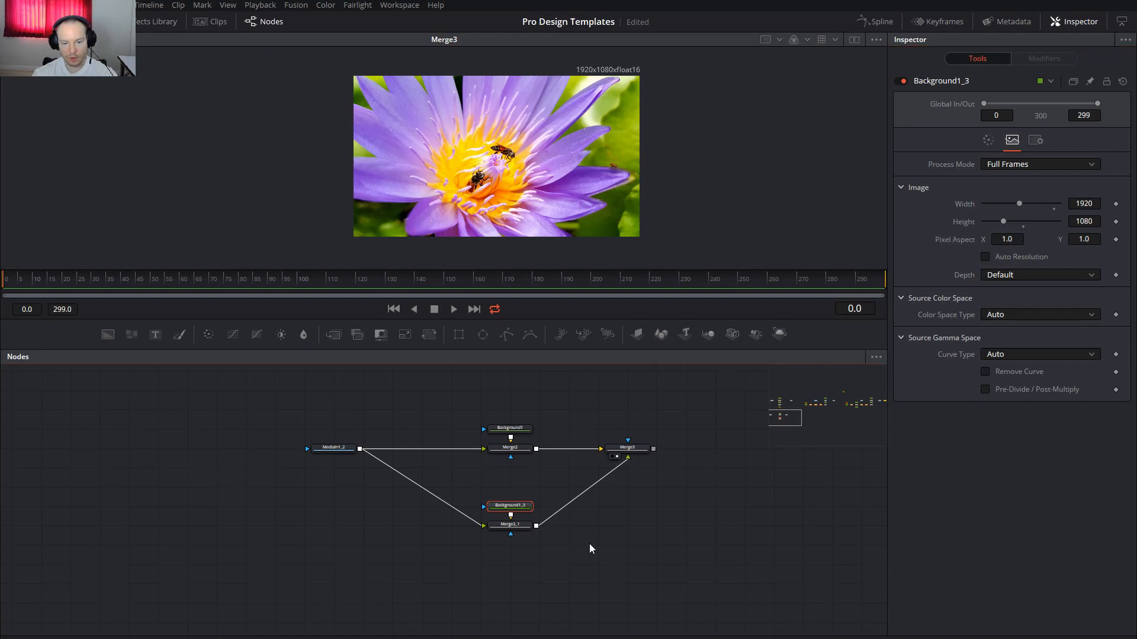
{"action": "left_click_drag", "start_coordinate": [680, 543], "coordinate": [670, 520]}
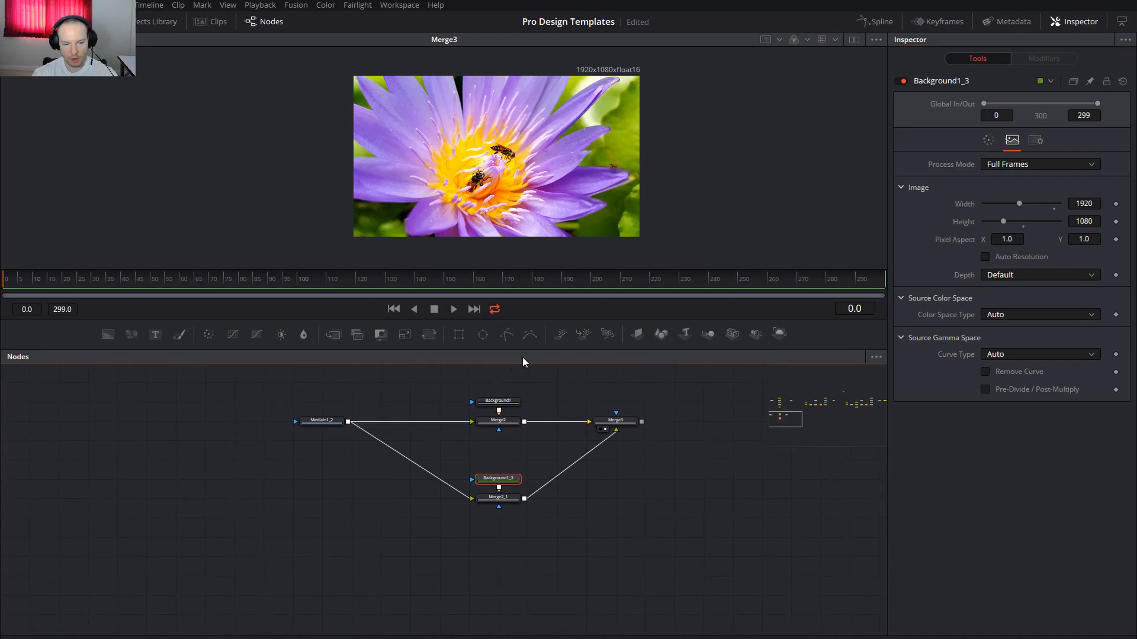
Attach a Polygon mask to Merge2_1's mask input
{"action": "left_click_drag", "start_coordinate": [507, 337], "coordinate": [500, 512]}
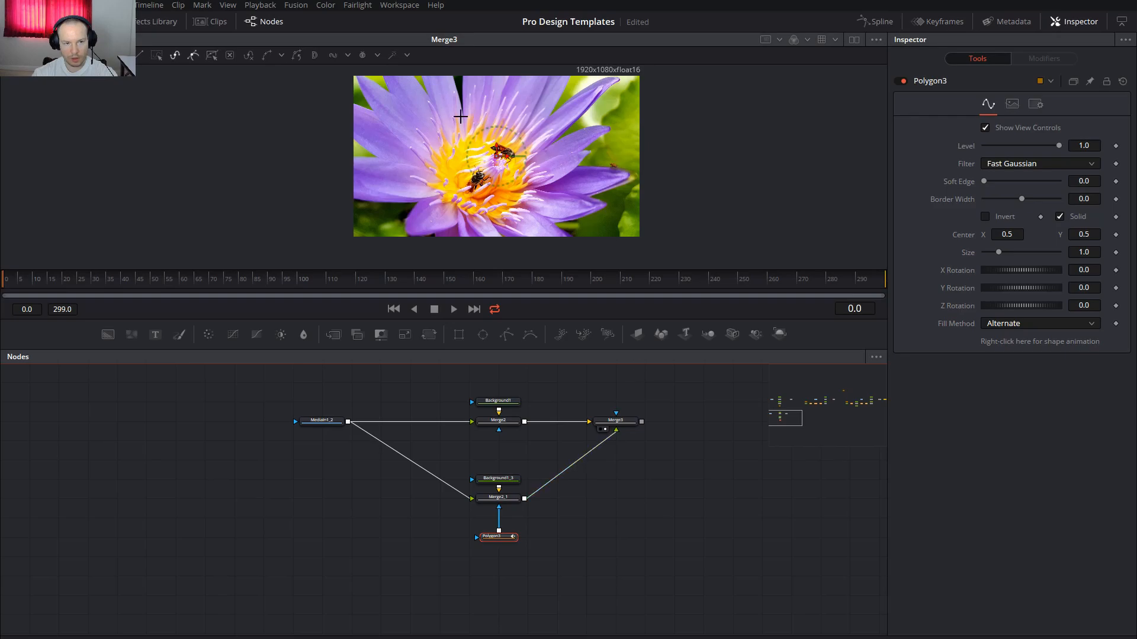
{"action": "scroll", "coordinate": [505, 146], "scroll_direction": "up", "scroll_amount": 6}
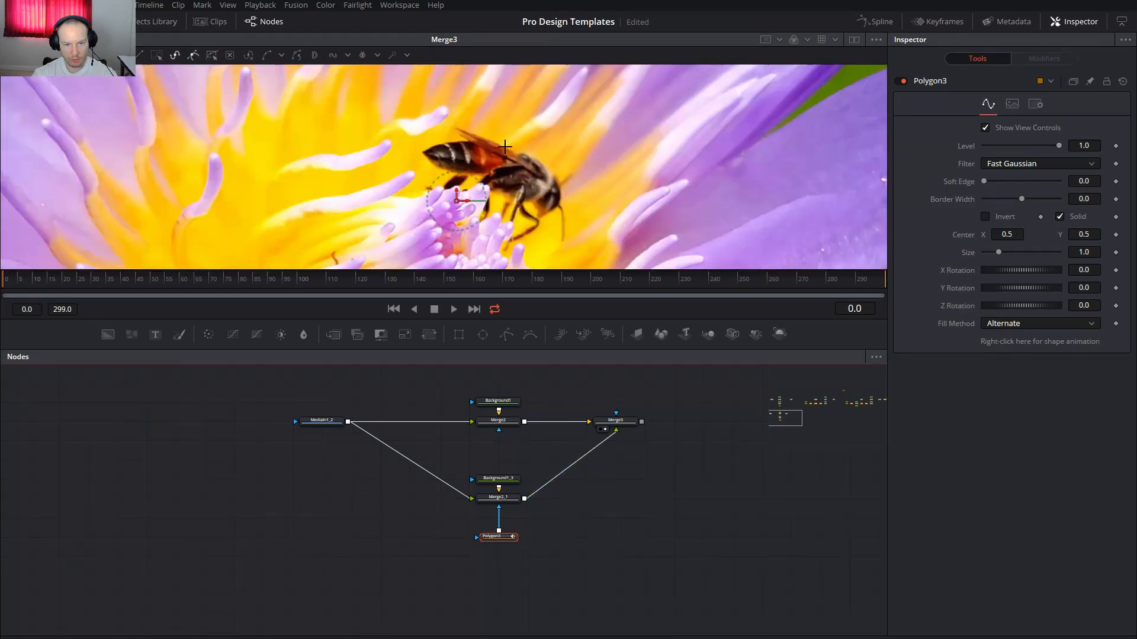
{"action": "scroll", "coordinate": [578, 153], "scroll_direction": "down", "scroll_amount": 1}
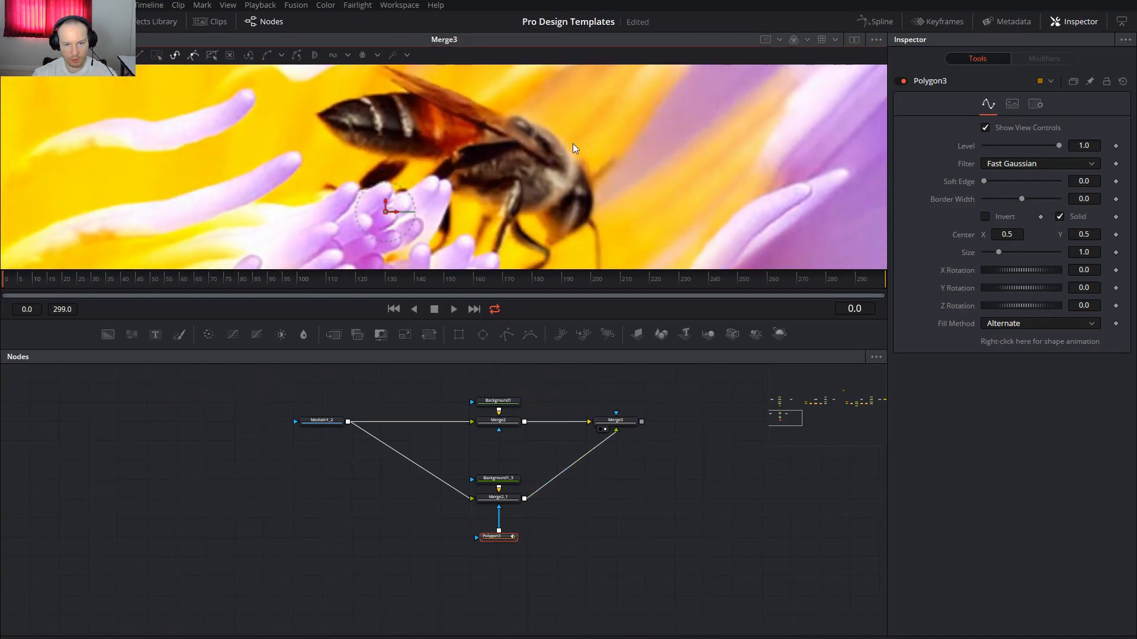
{"action": "scroll", "coordinate": [577, 148], "scroll_direction": "down", "scroll_amount": 1}
Trace a closed polygon around the bee, then shift Merge3's bee copy left
{"action": "left_click", "coordinate": [390, 123]}
{"action": "left_click", "coordinate": [479, 107]}
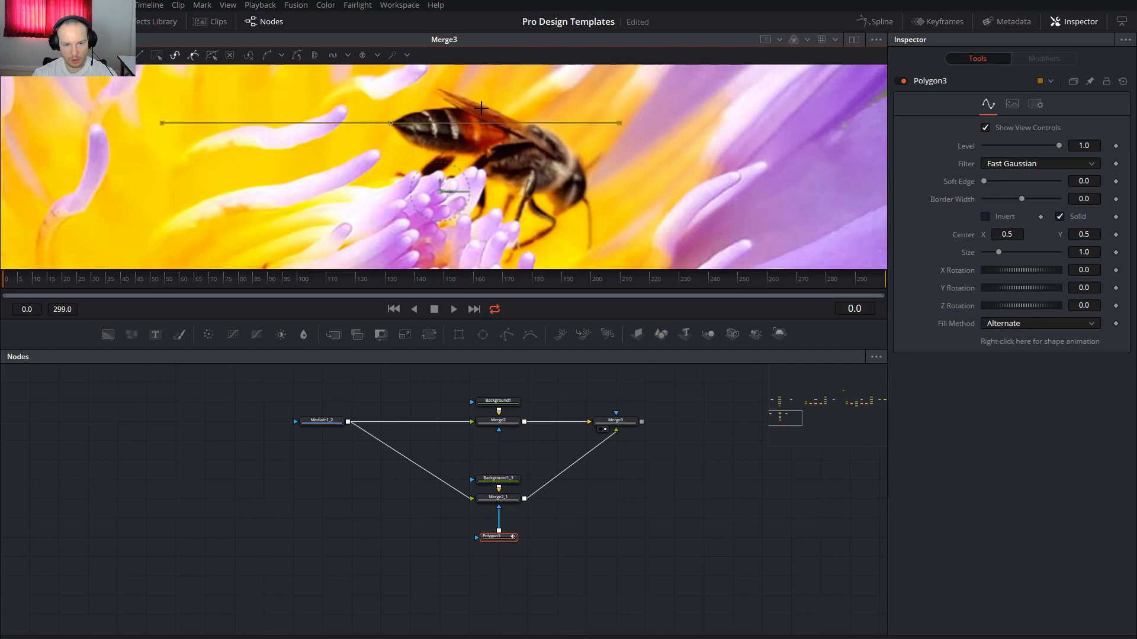
{"action": "left_click", "coordinate": [531, 126]}
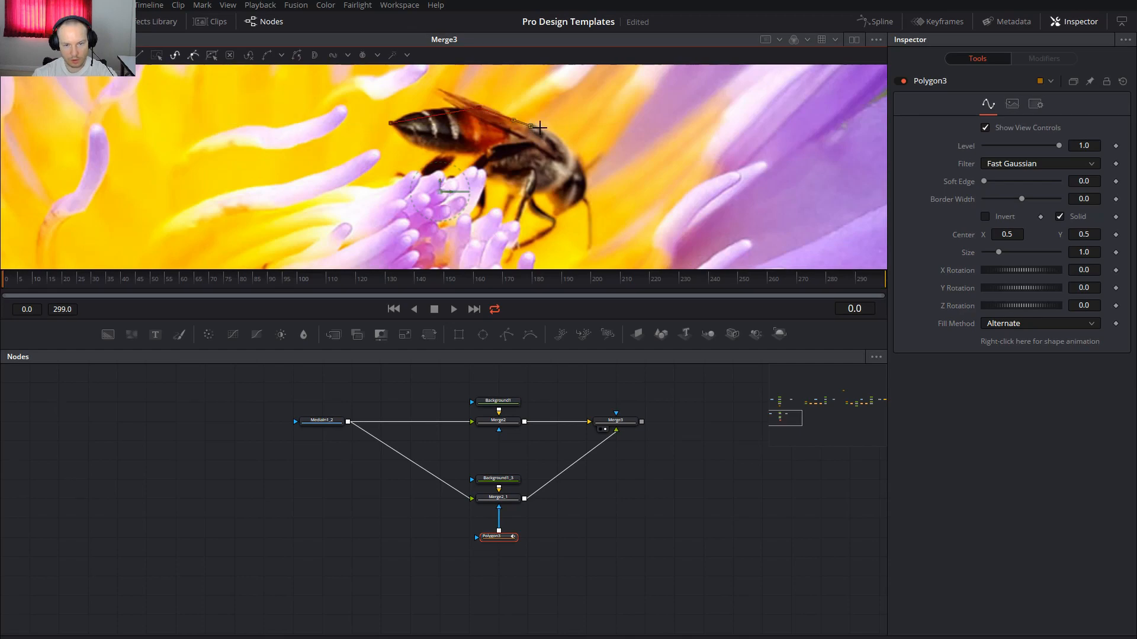
{"action": "left_click", "coordinate": [583, 177]}
{"action": "left_click", "coordinate": [552, 217]}
{"action": "left_click", "coordinate": [541, 194]}
{"action": "left_click", "coordinate": [474, 157]}
{"action": "left_click", "coordinate": [391, 123]}
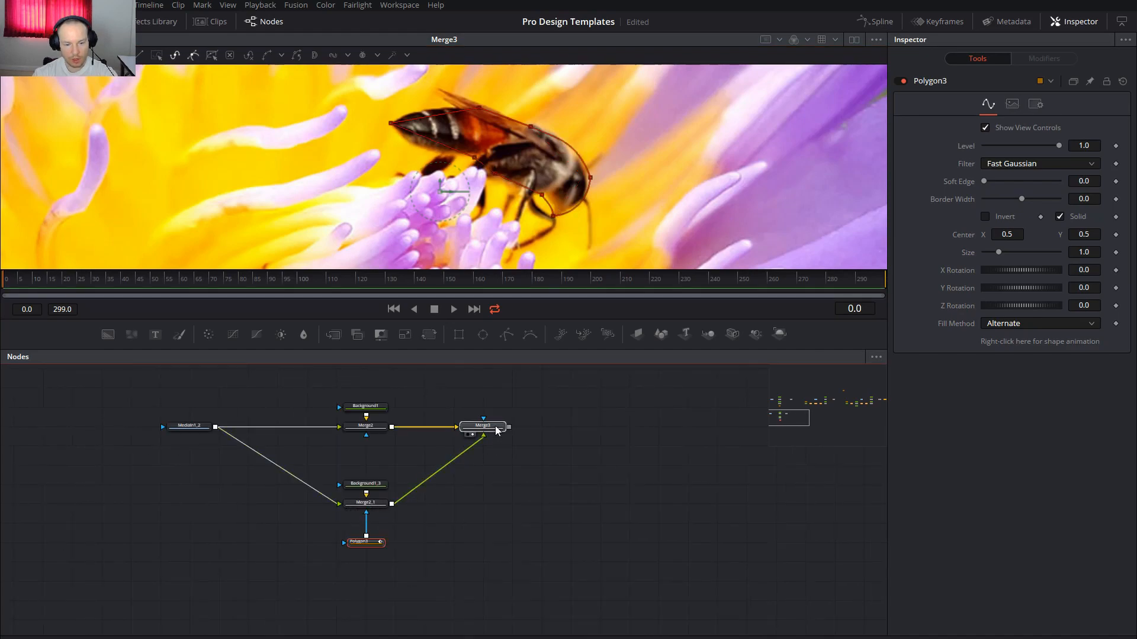
{"action": "left_click", "coordinate": [479, 427]}
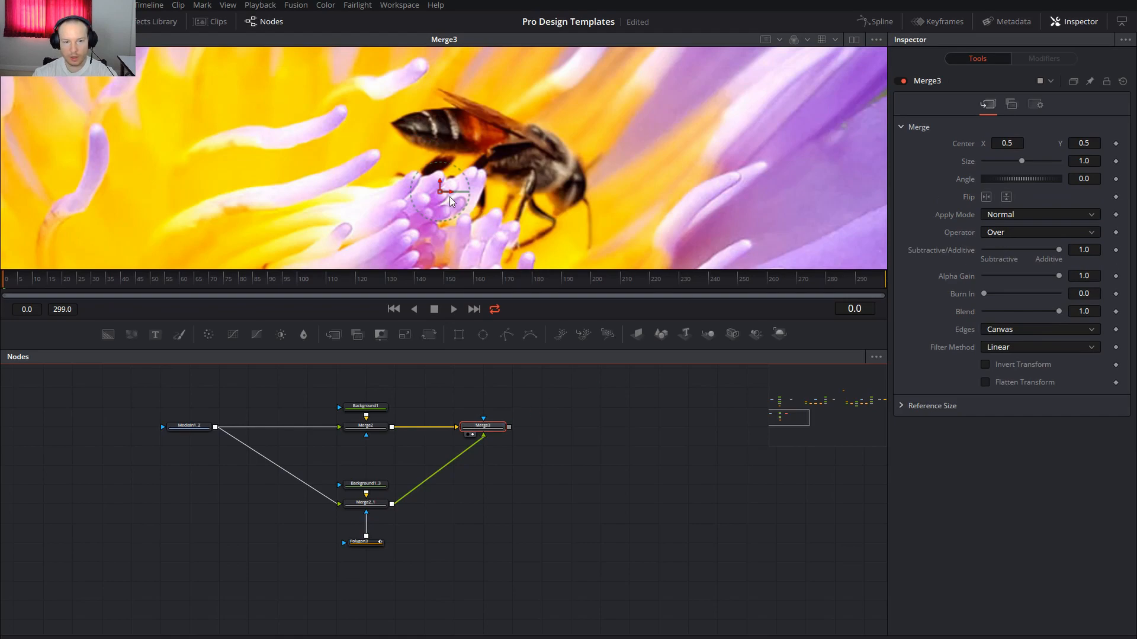
{"action": "mouse_move", "coordinate": [422, 203]}
{"action": "left_mouse_down"}
{"action": "mouse_move", "coordinate": [334, 224]}
{"action": "mouse_move", "coordinate": [264, 212]}
{"action": "mouse_move", "coordinate": [453, 178]}
{"action": "mouse_move", "coordinate": [438, 197]}
{"action": "left_mouse_up"}
Navigate the node graph to the MediaIn1_1/Merge1 branch and select Merge1
{"action": "scroll", "coordinate": [512, 168], "scroll_direction": "down", "scroll_amount": 5}
{"action": "left_click_drag", "start_coordinate": [680, 480], "coordinate": [300, 541]}
{"action": "left_click_drag", "start_coordinate": [566, 508], "coordinate": [208, 591]}
{"action": "left_click_drag", "start_coordinate": [468, 474], "coordinate": [560, 579]}
{"action": "left_click_drag", "start_coordinate": [401, 442], "coordinate": [390, 456]}
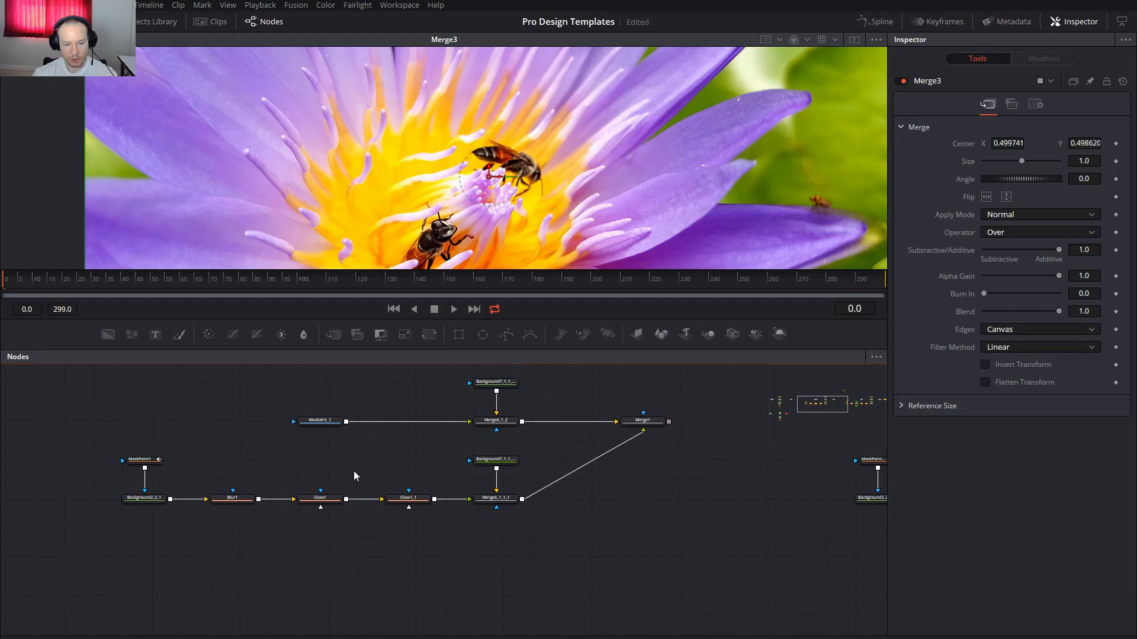
{"action": "left_click_drag", "start_coordinate": [235, 459], "coordinate": [290, 462]}
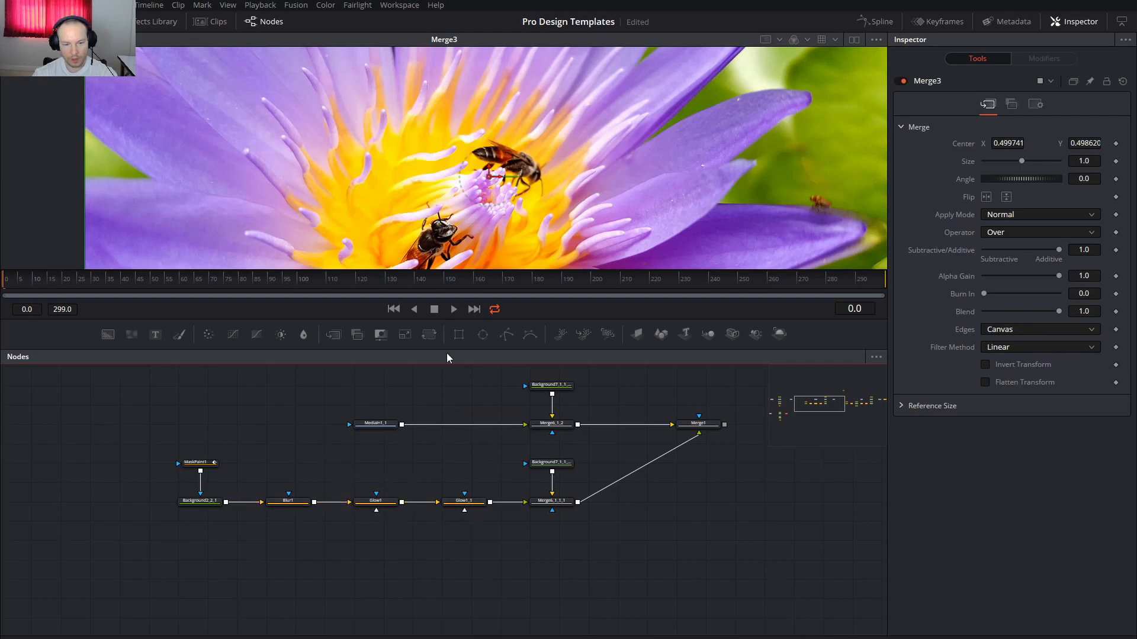
{"action": "left_click_drag", "start_coordinate": [700, 427], "coordinate": [706, 427]}
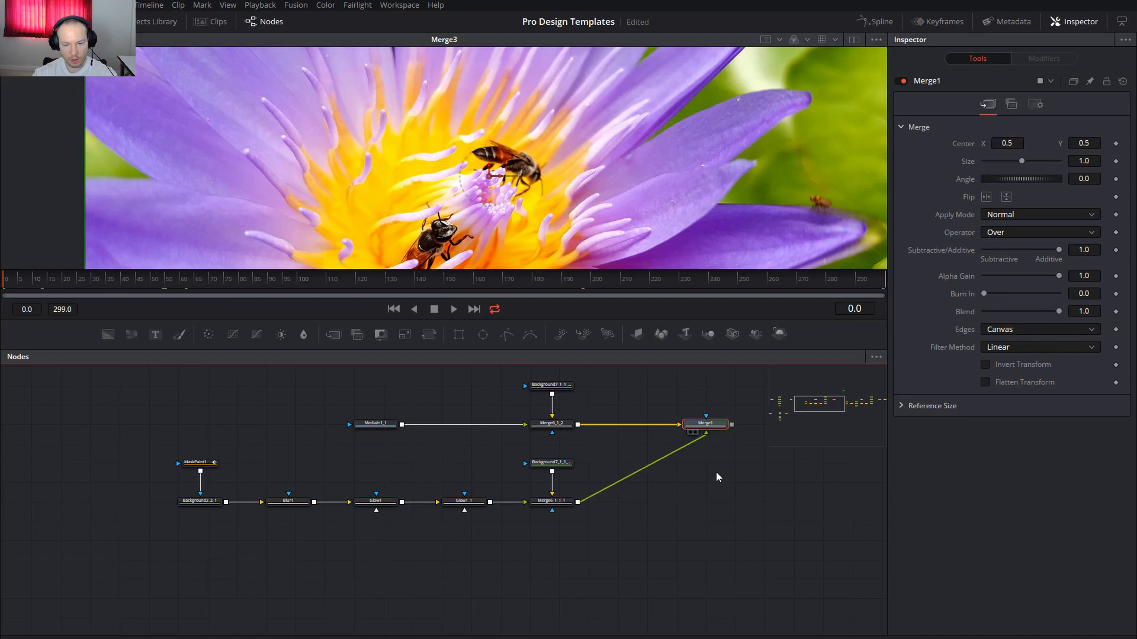
Scrub Merge1's draw-on animation through frames 86, 150 and 280, stopping at frame 250
{"action": "left_click_drag", "start_coordinate": [23, 284], "coordinate": [323, 300]}
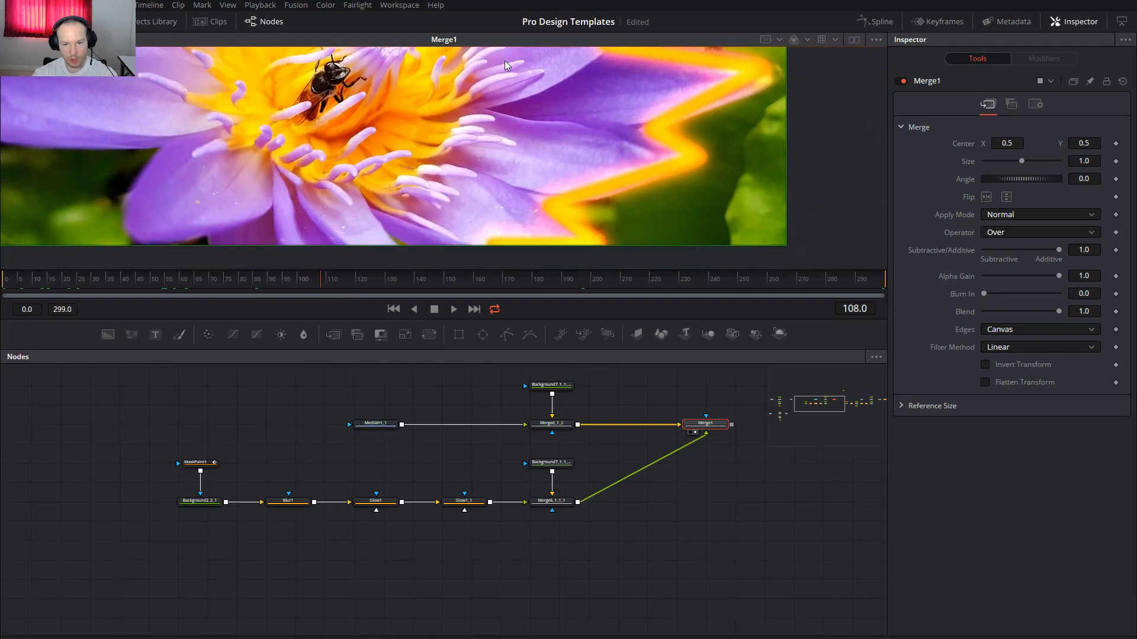
{"action": "left_click_drag", "start_coordinate": [650, 102], "coordinate": [605, 151]}
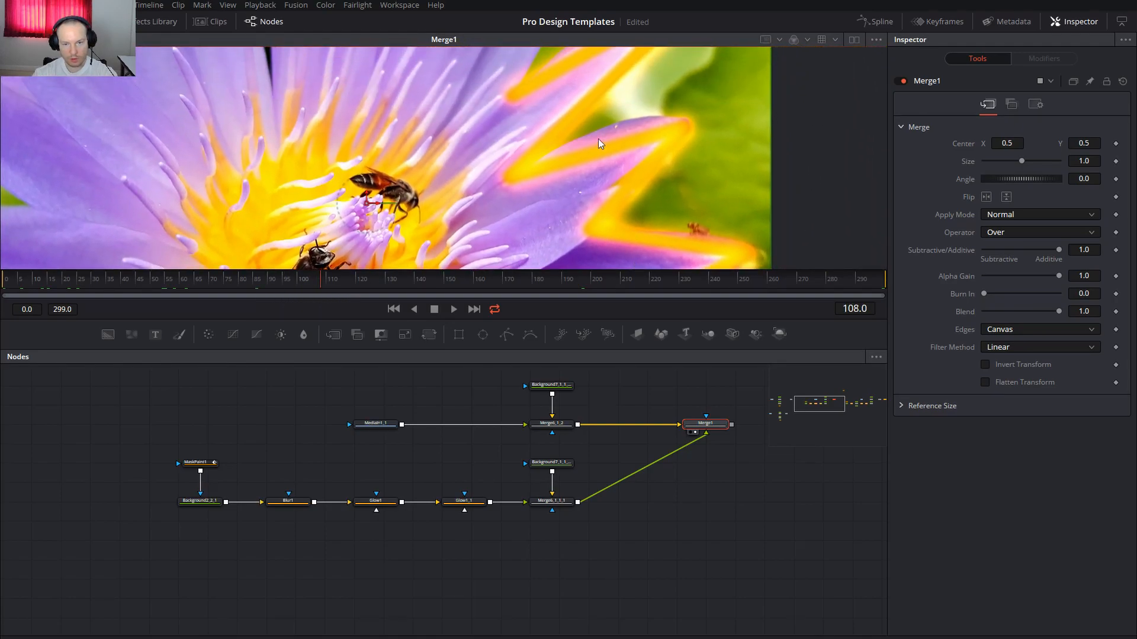
{"action": "left_click_drag", "start_coordinate": [535, 210], "coordinate": [483, 54]}
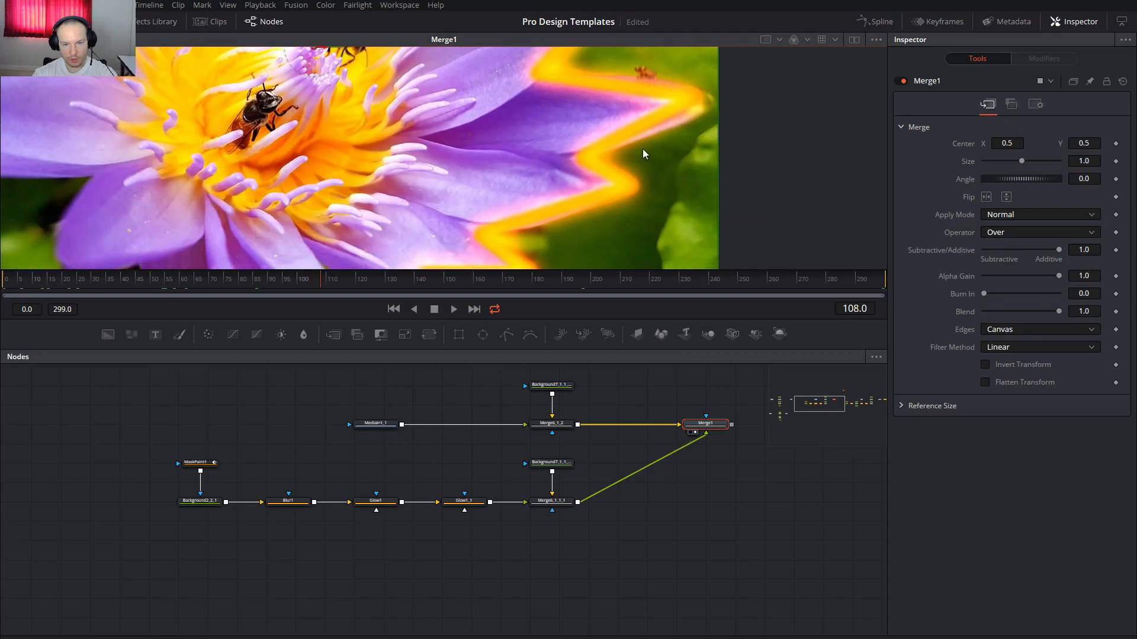
{"action": "left_click_drag", "start_coordinate": [507, 244], "coordinate": [557, 178]}
{"action": "left_click_drag", "start_coordinate": [396, 280], "coordinate": [829, 294]}
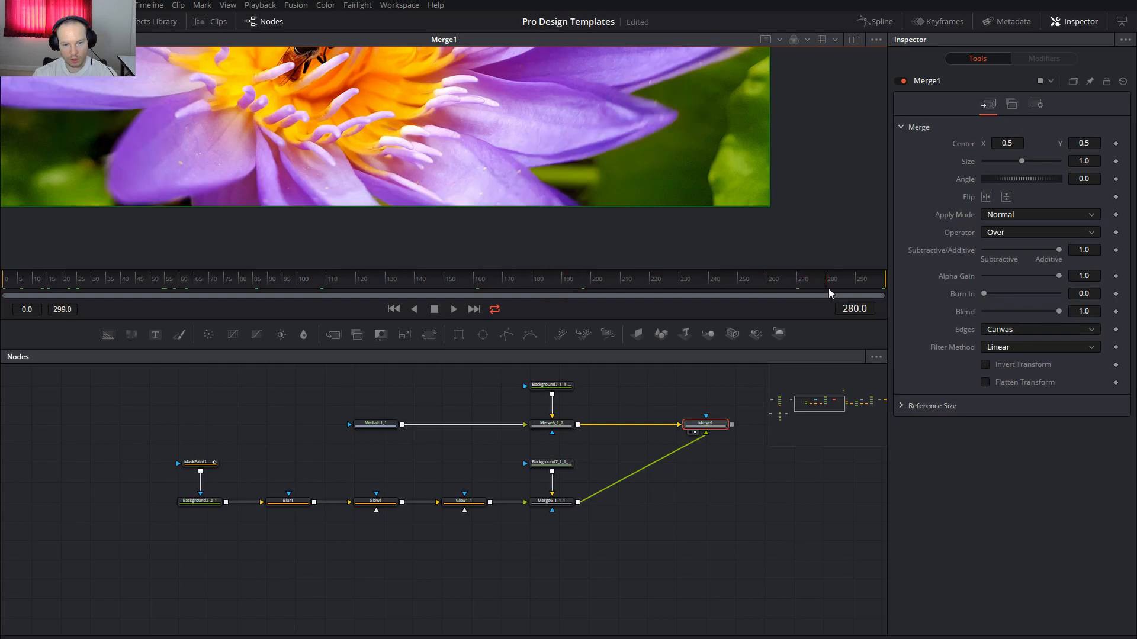
{"action": "left_click_drag", "start_coordinate": [491, 196], "coordinate": [538, 243]}
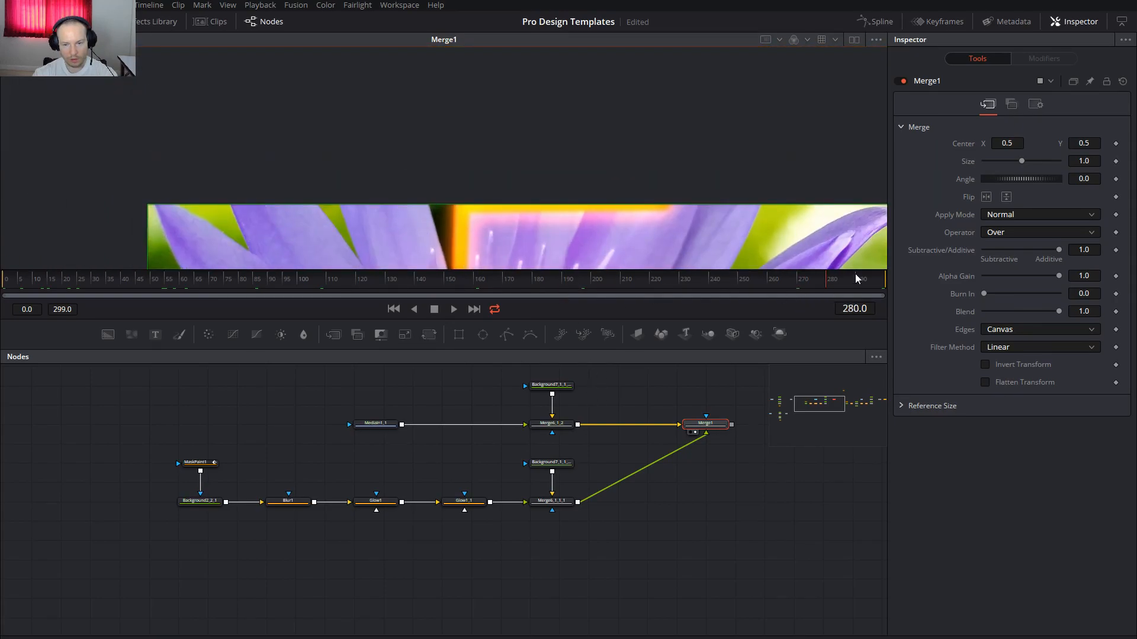
{"action": "left_click", "coordinate": [875, 282]}
{"action": "left_click_drag", "start_coordinate": [875, 282], "coordinate": [741, 283]}
{"action": "left_click_drag", "start_coordinate": [527, 200], "coordinate": [528, 35]}
Paste a copy of MediaIn1_1 as MediaIn1_1_2 in an empty graph area
{"action": "left_click_drag", "start_coordinate": [554, 249], "coordinate": [594, 113]}
{"action": "left_click", "coordinate": [425, 423]}
{"action": "left_click_drag", "start_coordinate": [567, 601], "coordinate": [563, 425]}
{"action": "key", "text": "ctrl+v"}
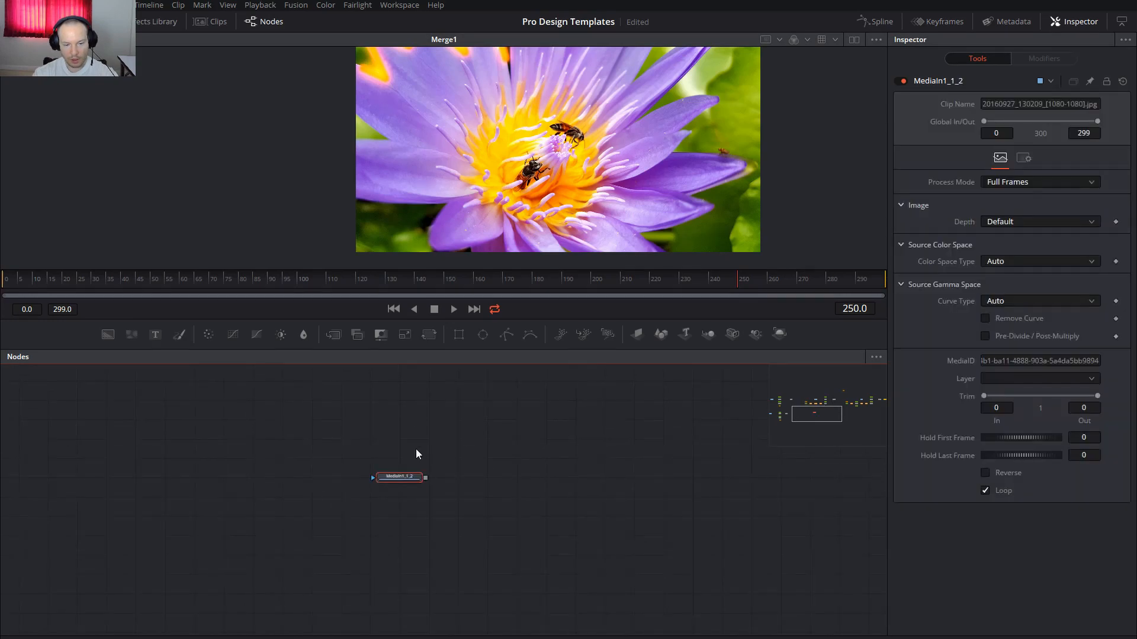
{"action": "left_click_drag", "start_coordinate": [400, 478], "coordinate": [401, 459]}
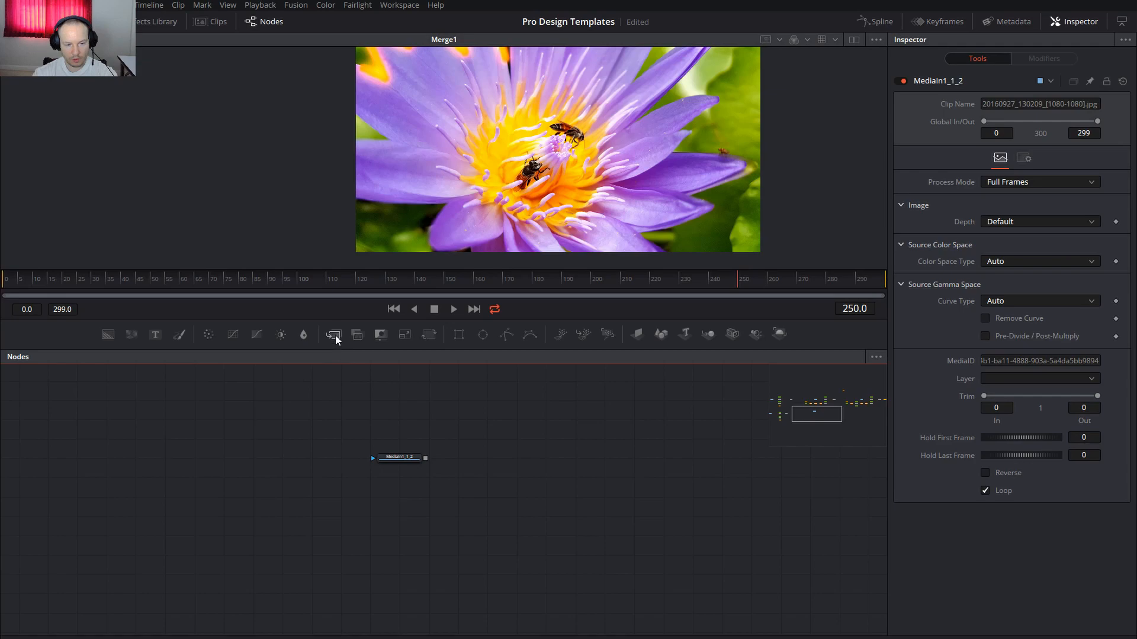
{"action": "left_click_drag", "start_coordinate": [333, 335], "coordinate": [505, 457]}
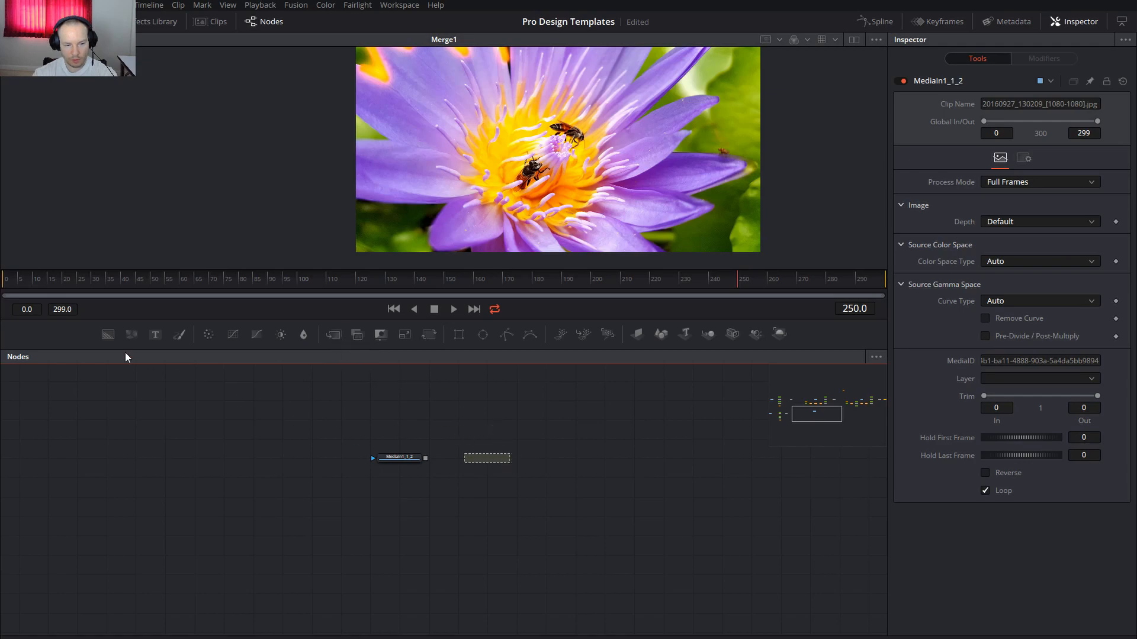
Add Merge4 with Background2 over the photo, sized 1920 x 1080
{"action": "left_click_drag", "start_coordinate": [108, 335], "coordinate": [503, 457]}
{"action": "left_click_drag", "start_coordinate": [425, 459], "coordinate": [472, 466]}
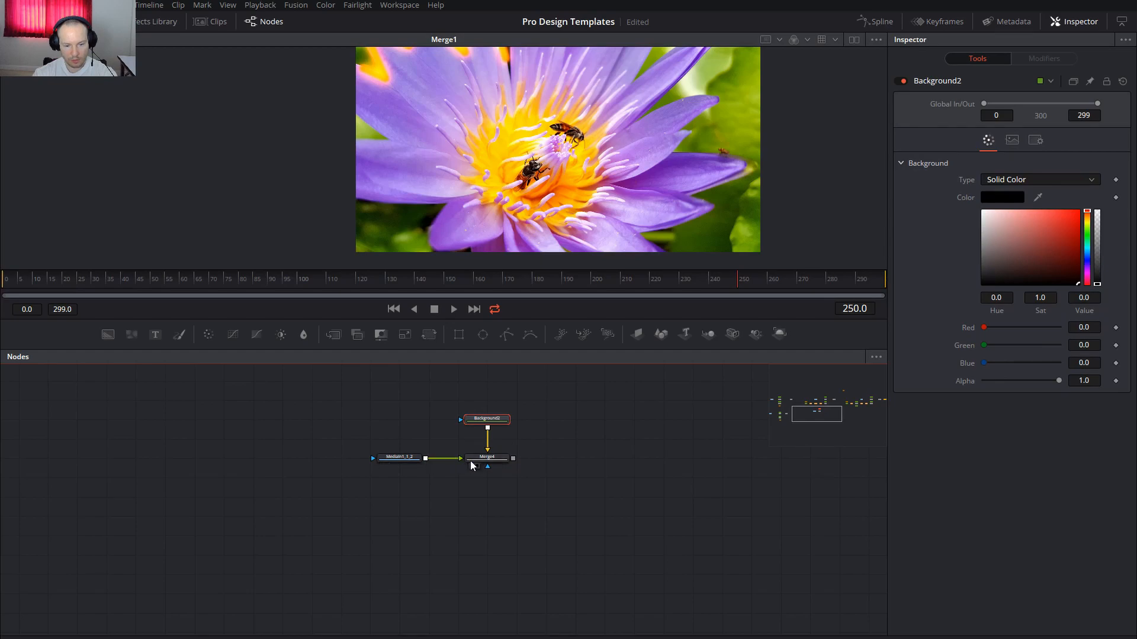
{"action": "left_click", "coordinate": [1013, 141]}
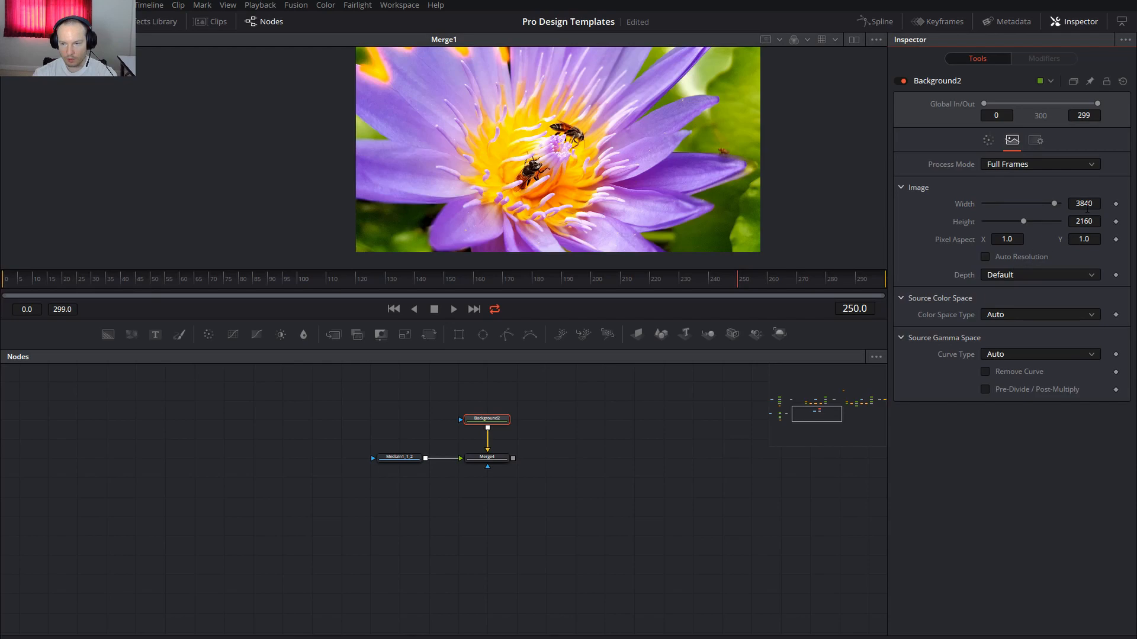
{"action": "left_click", "coordinate": [1073, 203]}
{"action": "type", "text": "1920"}
{"action": "key", "text": "Tab"}
{"action": "type", "text": "1080"}
{"action": "key", "text": "Tab"}
Duplicate Background2 and Merge4, then join both merges into Merge5
{"action": "left_click_drag", "start_coordinate": [571, 514], "coordinate": [492, 392]}
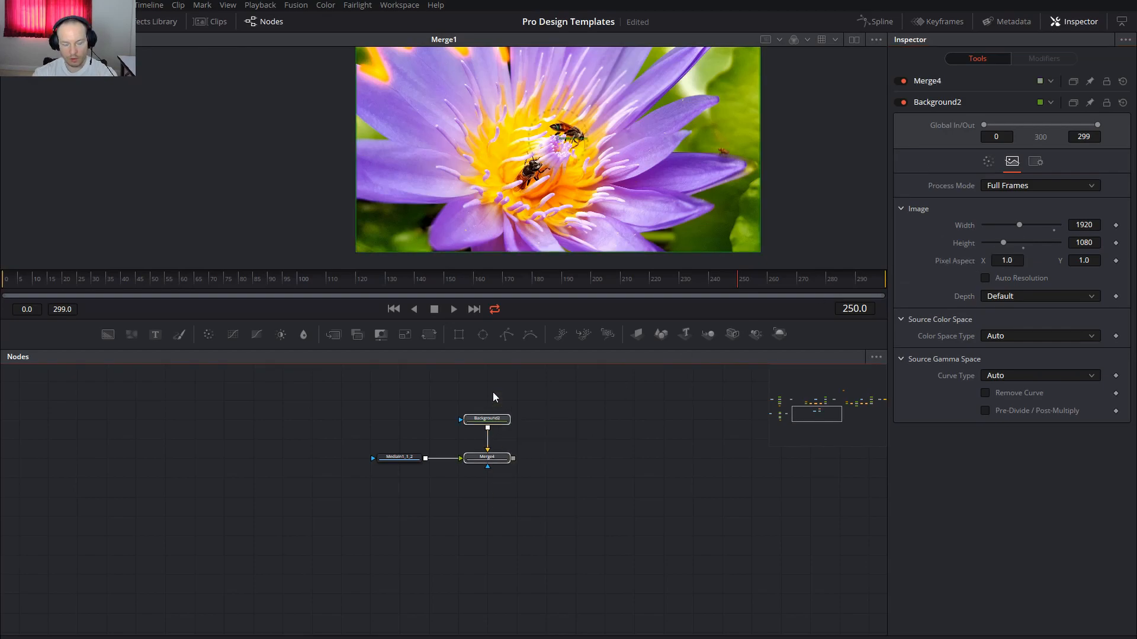
{"action": "left_click", "coordinate": [491, 560]}
{"action": "key", "text": "ctrl+v"}
{"action": "left_click_drag", "start_coordinate": [490, 563], "coordinate": [514, 464]}
{"action": "left_click_drag", "start_coordinate": [533, 553], "coordinate": [608, 469]}
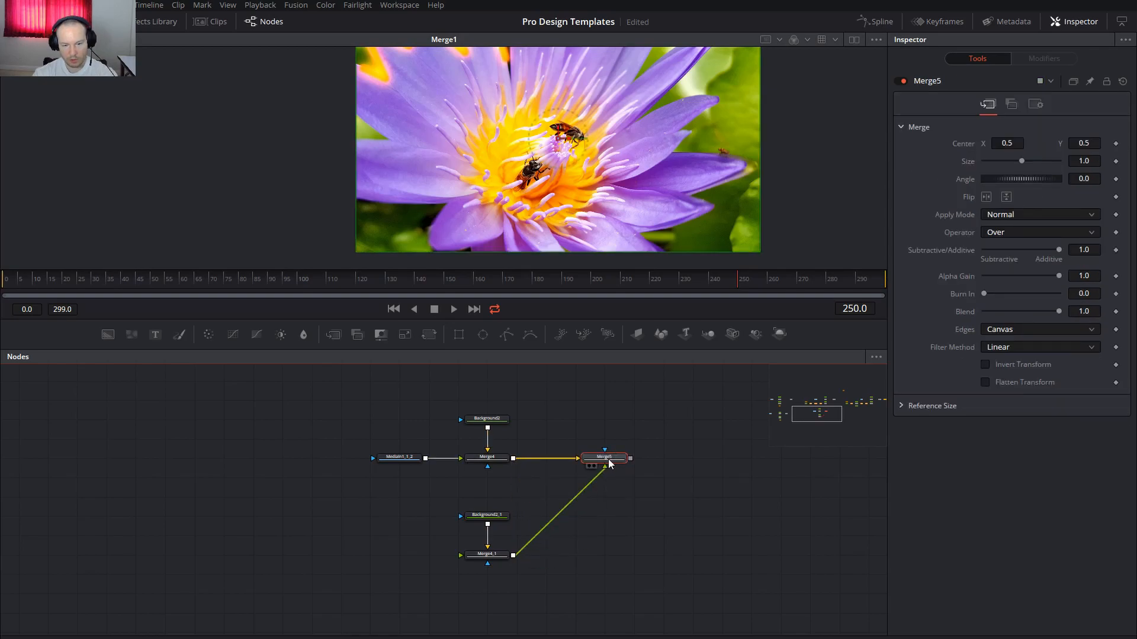
View Merge5 and set Background2 and Background2_1 alpha to 0
{"action": "key", "text": "1"}
{"action": "left_click_drag", "start_coordinate": [640, 572], "coordinate": [759, 538]}
{"action": "left_click", "coordinate": [601, 387]}
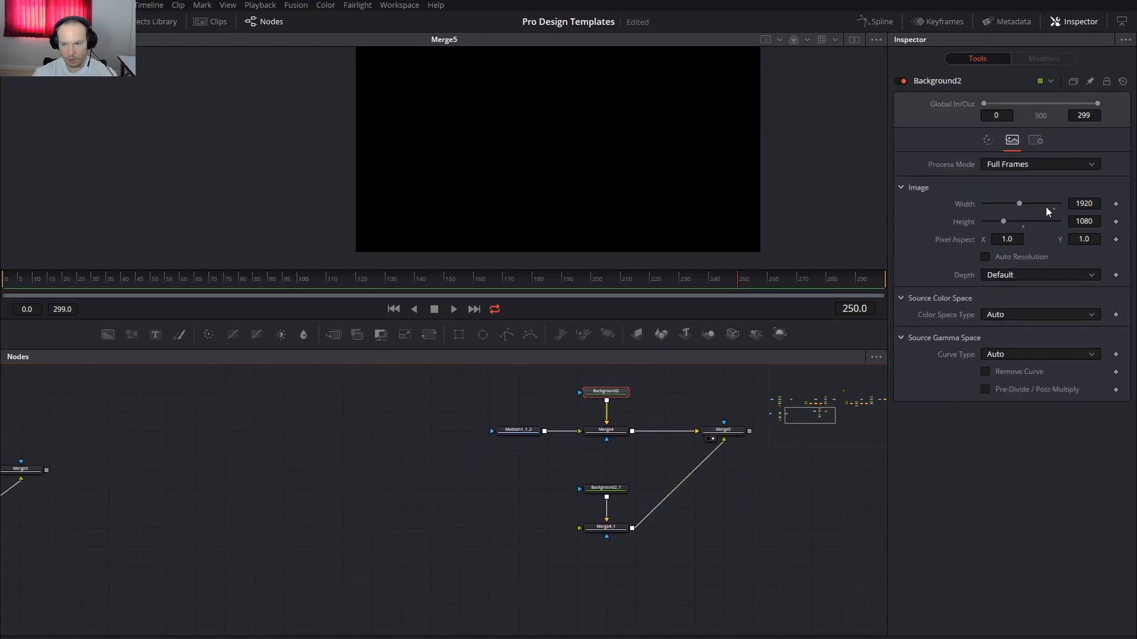
{"action": "left_click", "coordinate": [986, 141]}
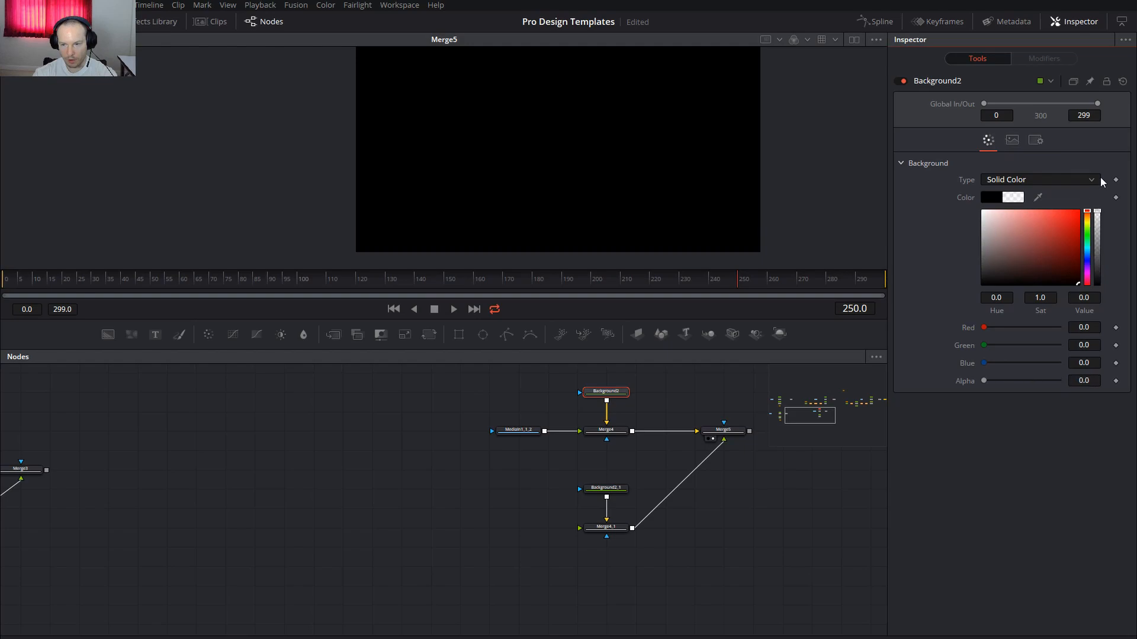
{"action": "left_click", "coordinate": [616, 489]}
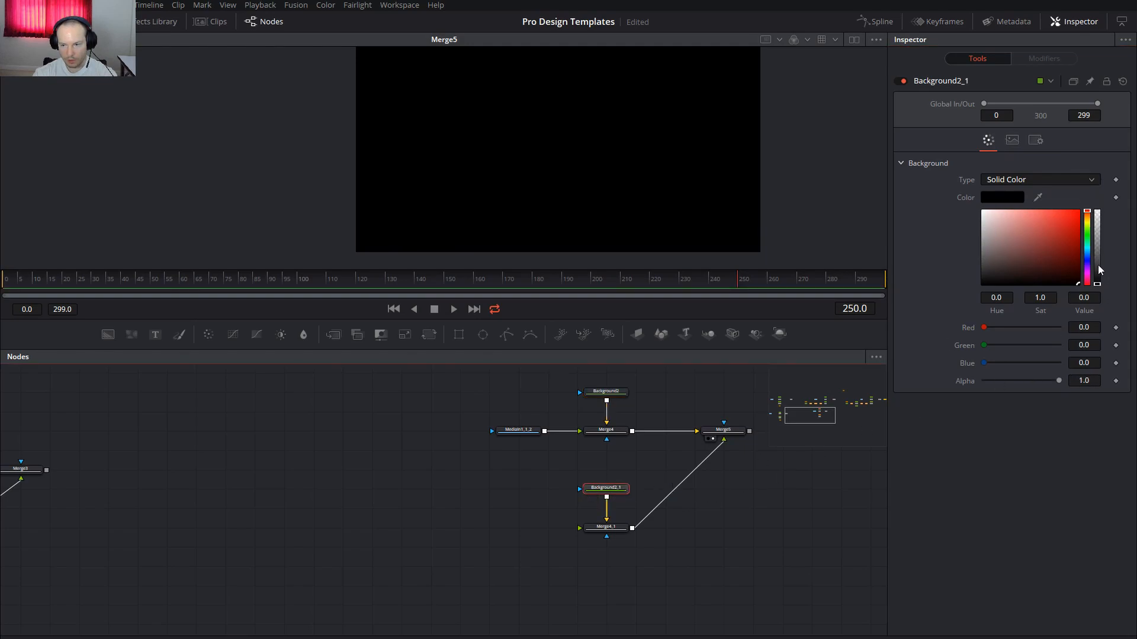
{"action": "left_click_drag", "start_coordinate": [1097, 283], "coordinate": [1104, 195]}
Move the copied MediaIn1_1_2 photo node further left
{"action": "left_click", "coordinate": [363, 498]}
{"action": "left_click_drag", "start_coordinate": [430, 499], "coordinate": [490, 494]}
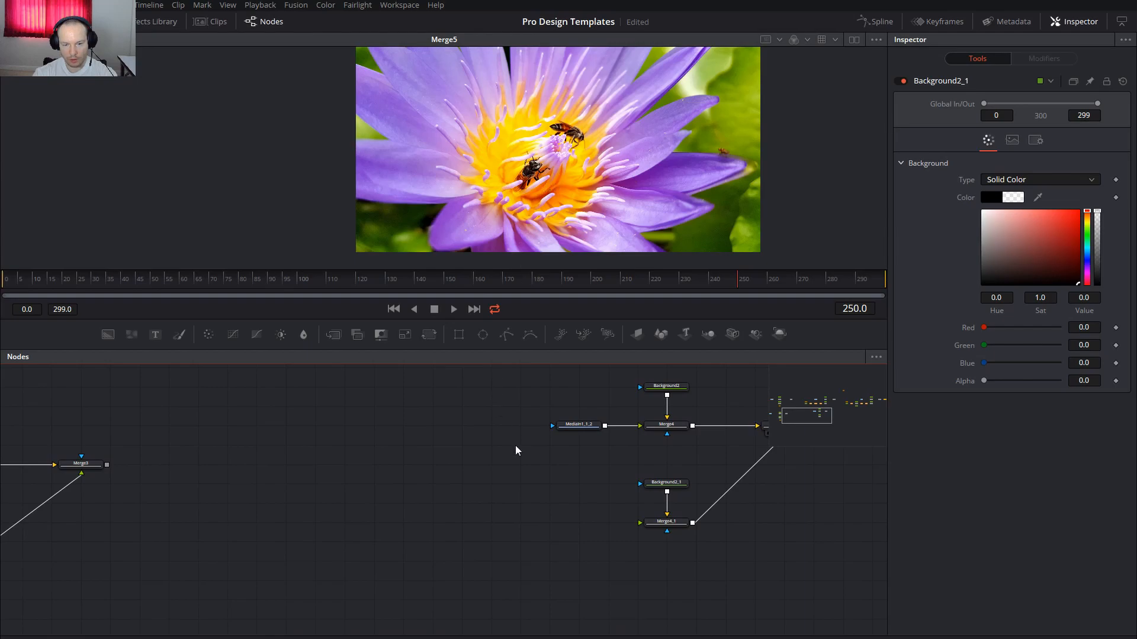
{"action": "left_click_drag", "start_coordinate": [583, 431], "coordinate": [553, 434]}
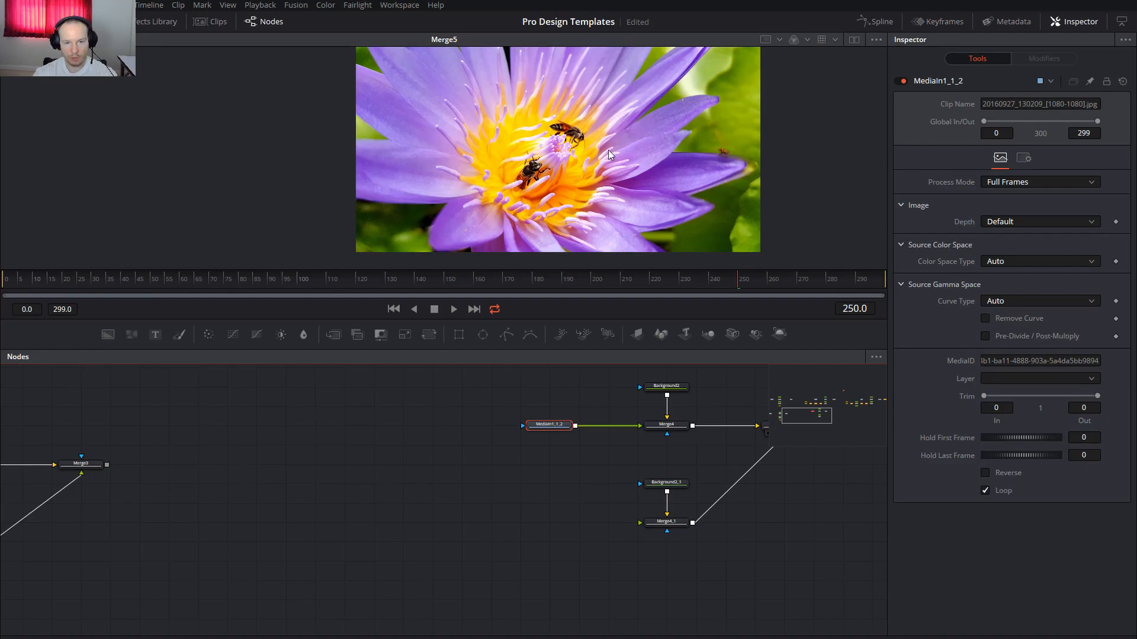
Add a MaskPaint2 node via tool search, deleting a stray Background3
{"action": "key", "text": "shift+space"}
{"action": "type", "text": "mask"}
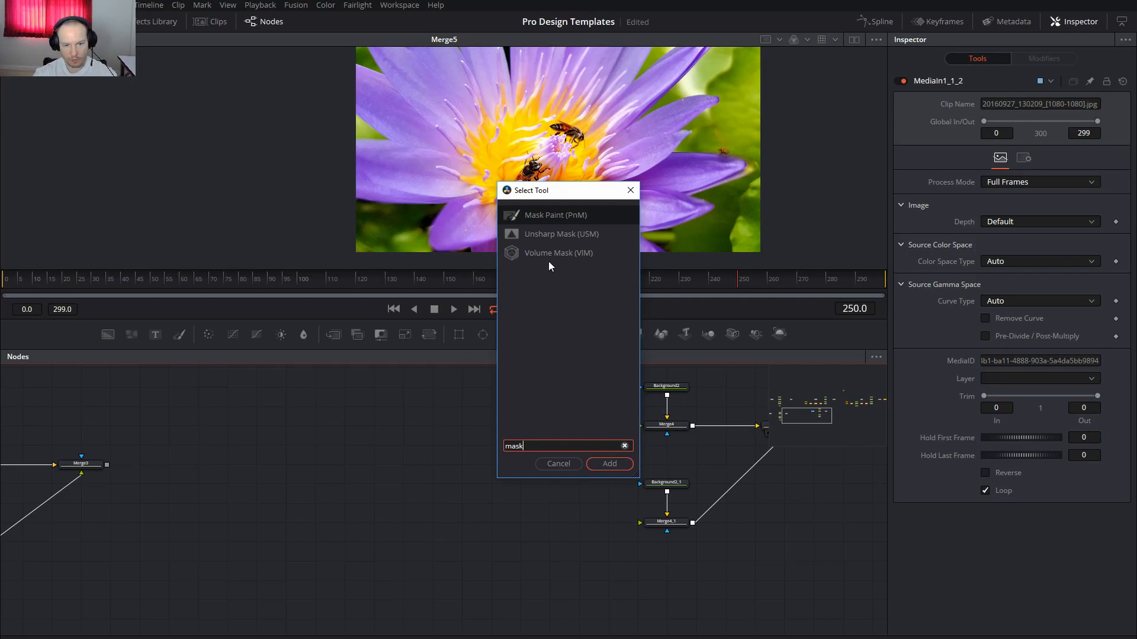
{"action": "left_click", "coordinate": [610, 466]}
{"action": "left_click_drag", "start_coordinate": [314, 522], "coordinate": [315, 485]}
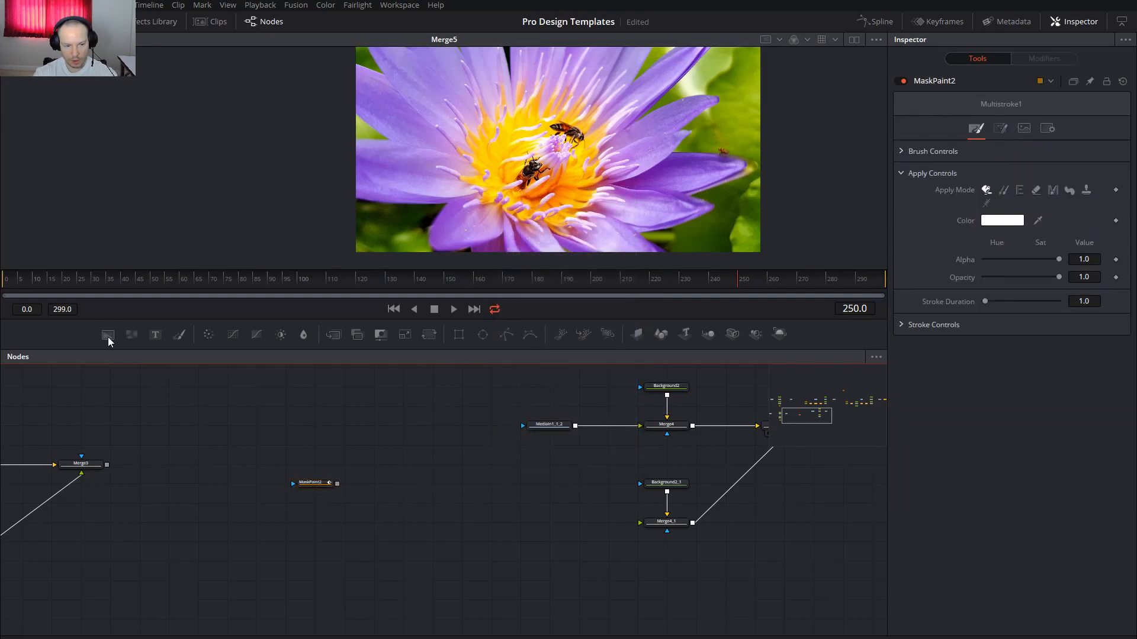
{"action": "left_click_drag", "start_coordinate": [295, 526], "coordinate": [322, 525]}
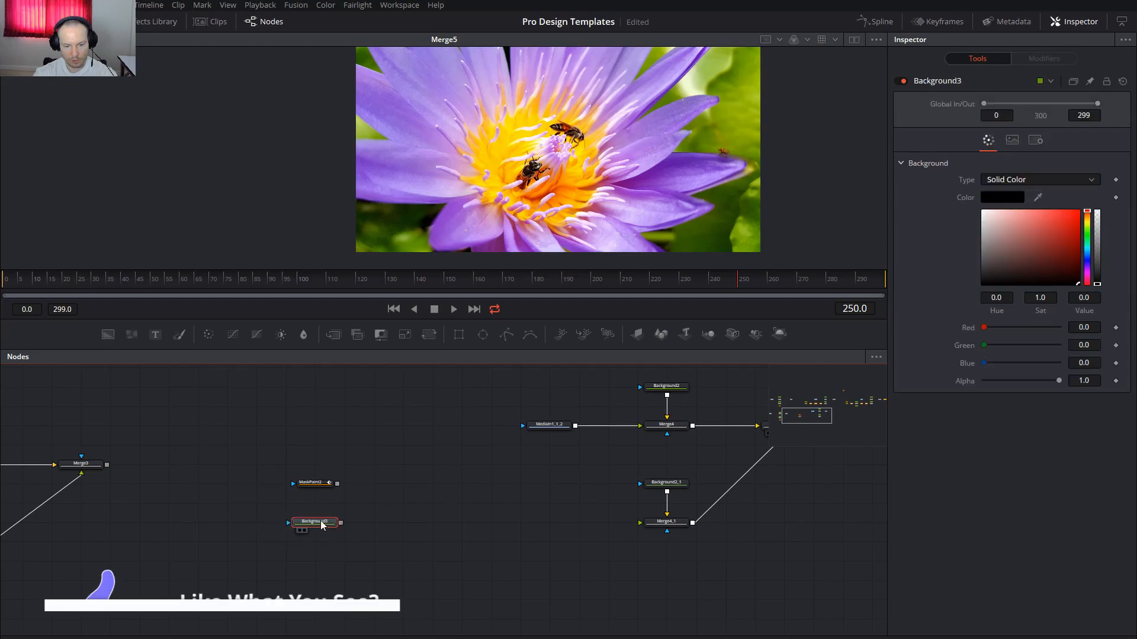
{"action": "key", "text": "Delete"}
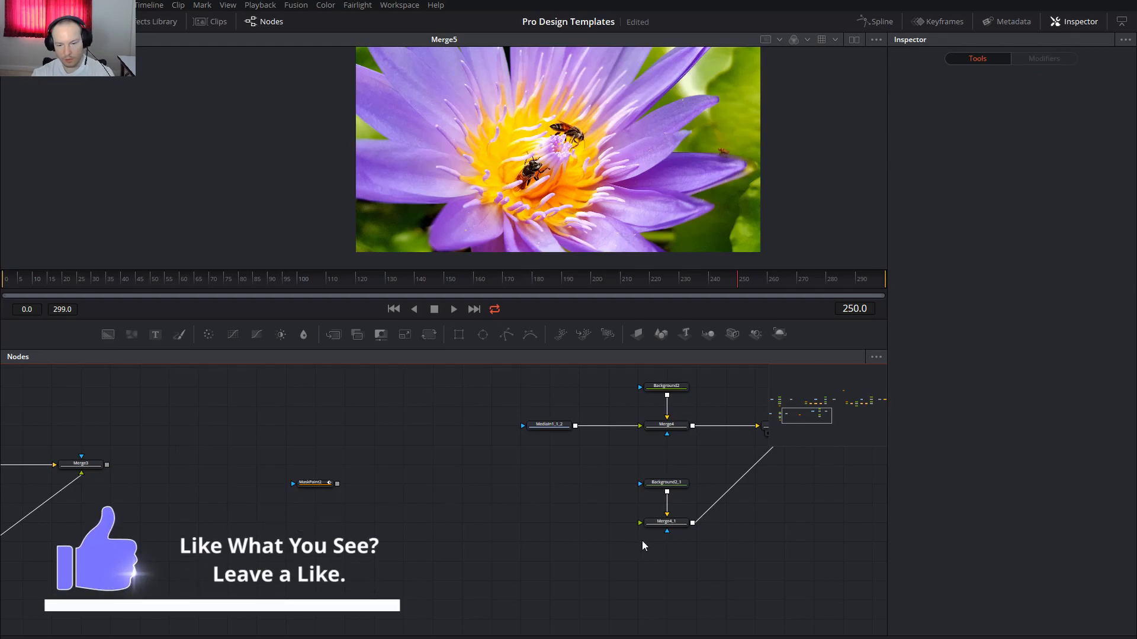
Paste Background2_1 as Background2_1_1 into Merge4_1, masked by MaskPaint2, with yellow sampled from the flower
{"action": "left_click", "coordinate": [654, 484]}
{"action": "key", "text": "ctrl+c"}
{"action": "key", "text": "ctrl+v"}
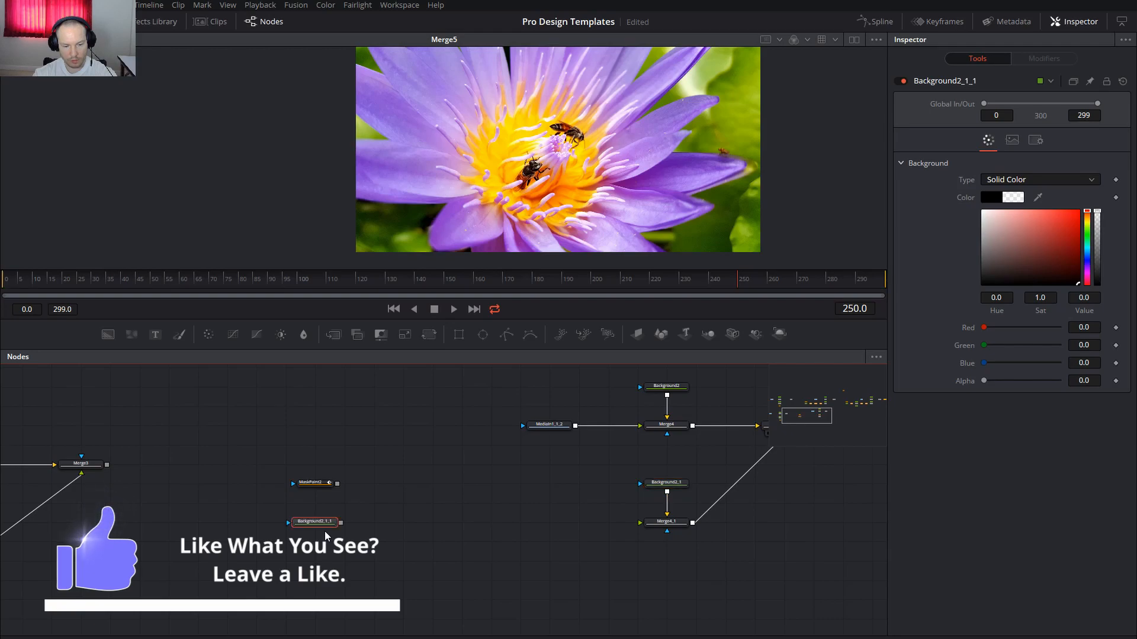
{"action": "left_click_drag", "start_coordinate": [340, 523], "coordinate": [664, 526]}
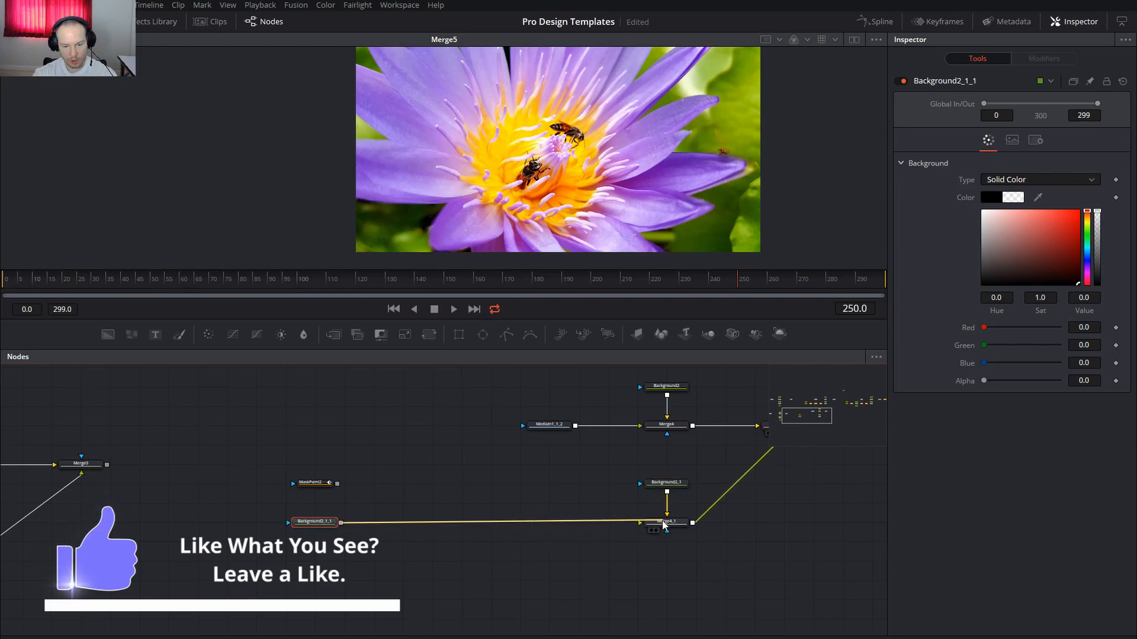
{"action": "left_click_drag", "start_coordinate": [338, 484], "coordinate": [317, 525]}
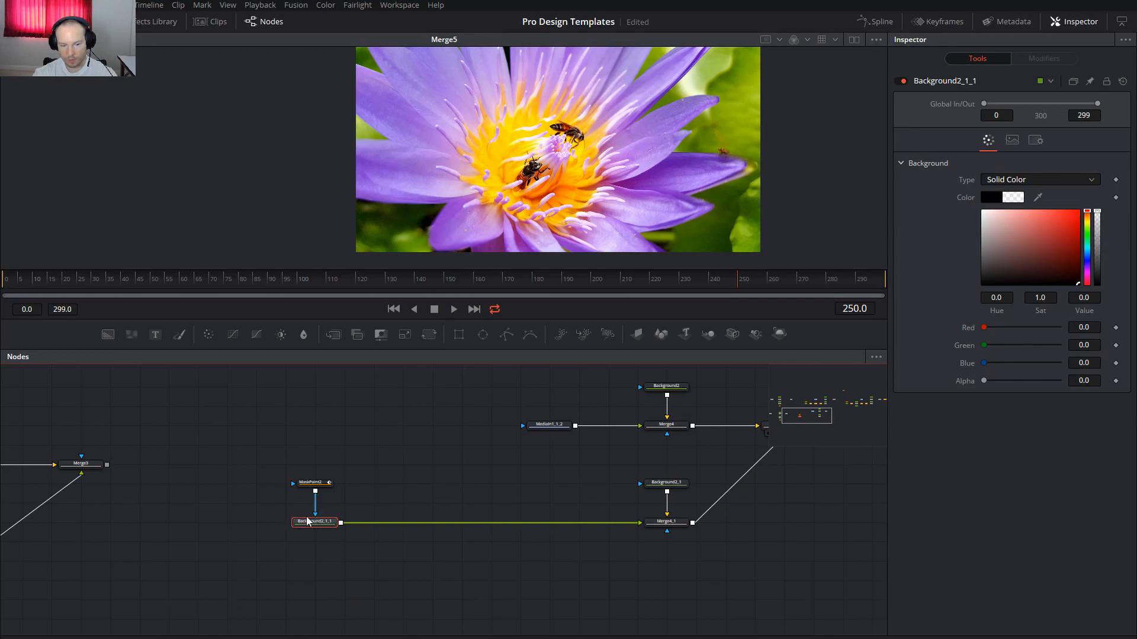
{"action": "left_click_drag", "start_coordinate": [1039, 198], "coordinate": [576, 172]}
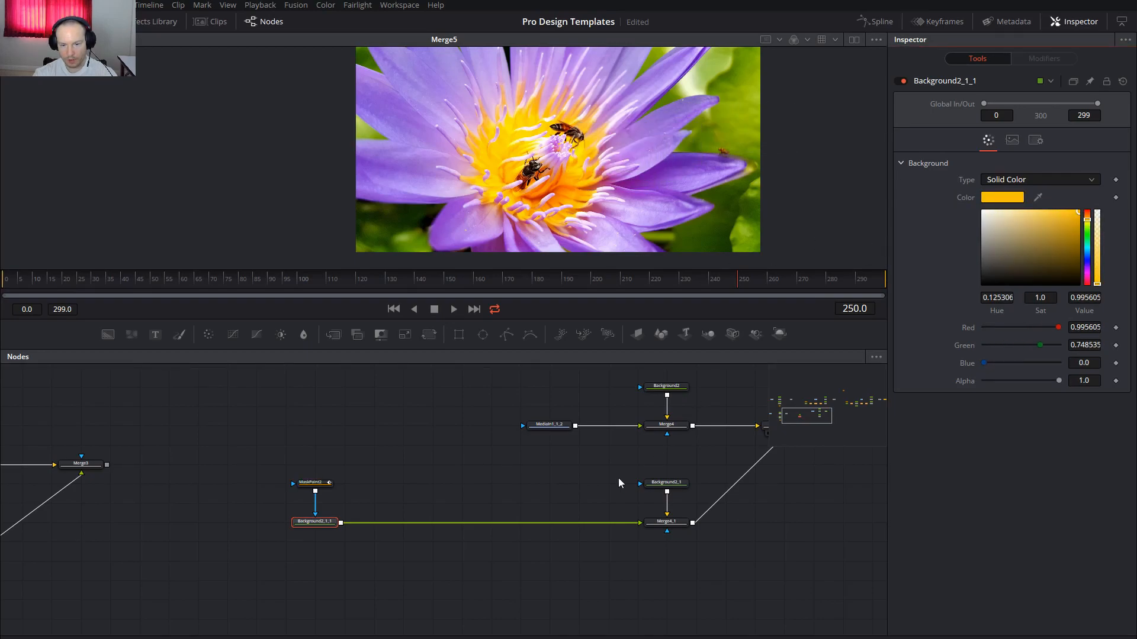
Add a Blur and then a Glow node after the yellow background
{"action": "left_click", "coordinate": [327, 525]}
{"action": "key", "text": "shift+space"}
{"action": "type", "text": "bl"}
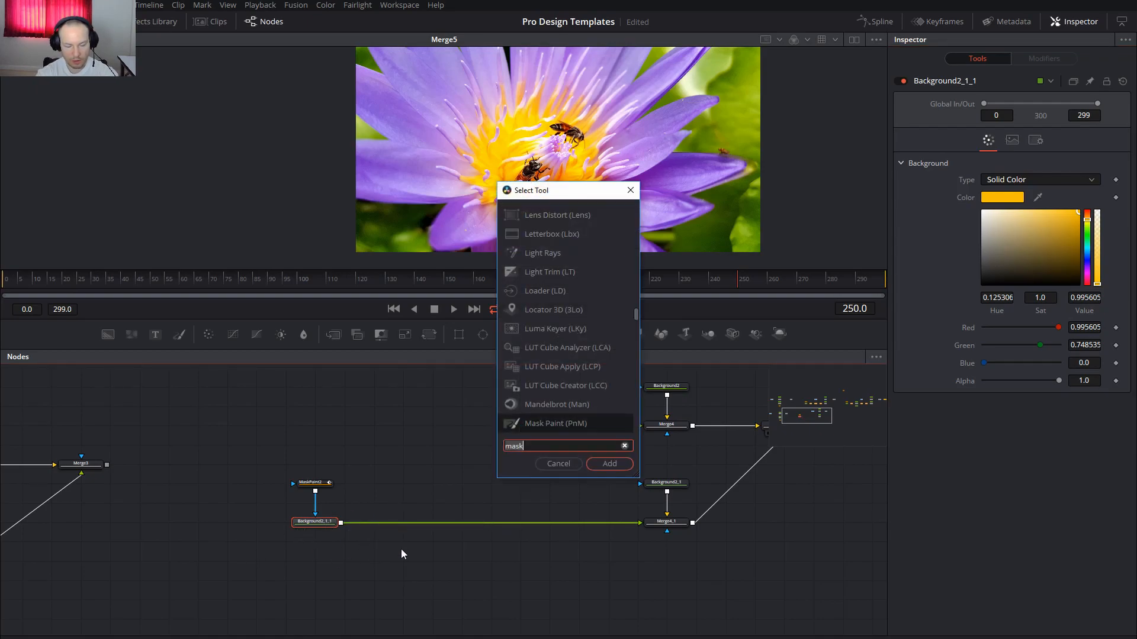
{"action": "type", "text": "ur"}
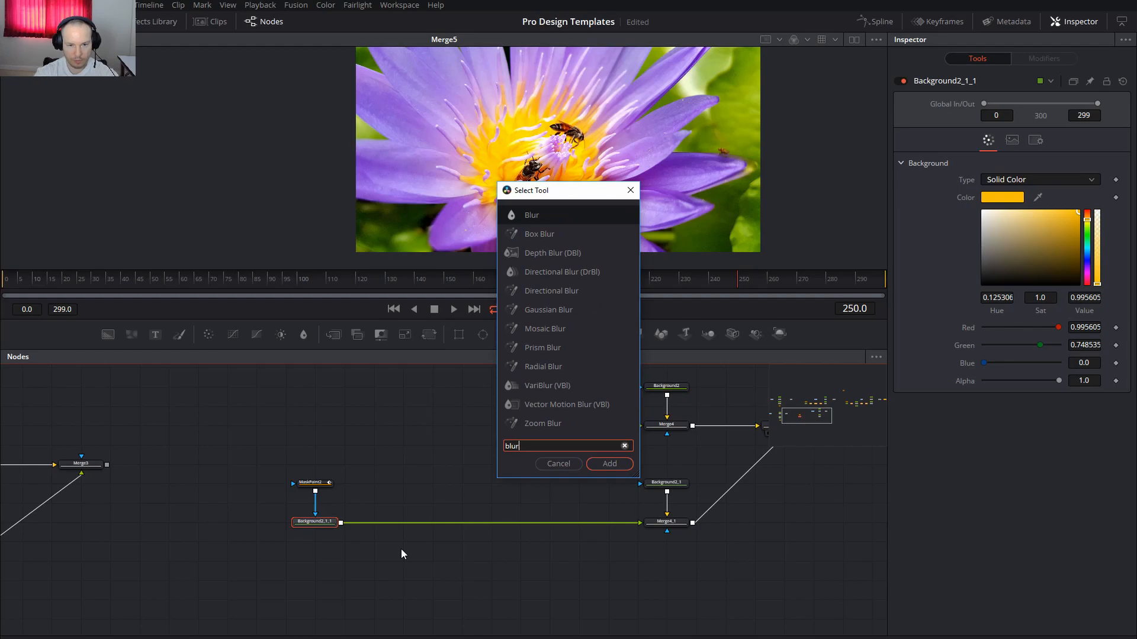
{"action": "left_click", "coordinate": [605, 470]}
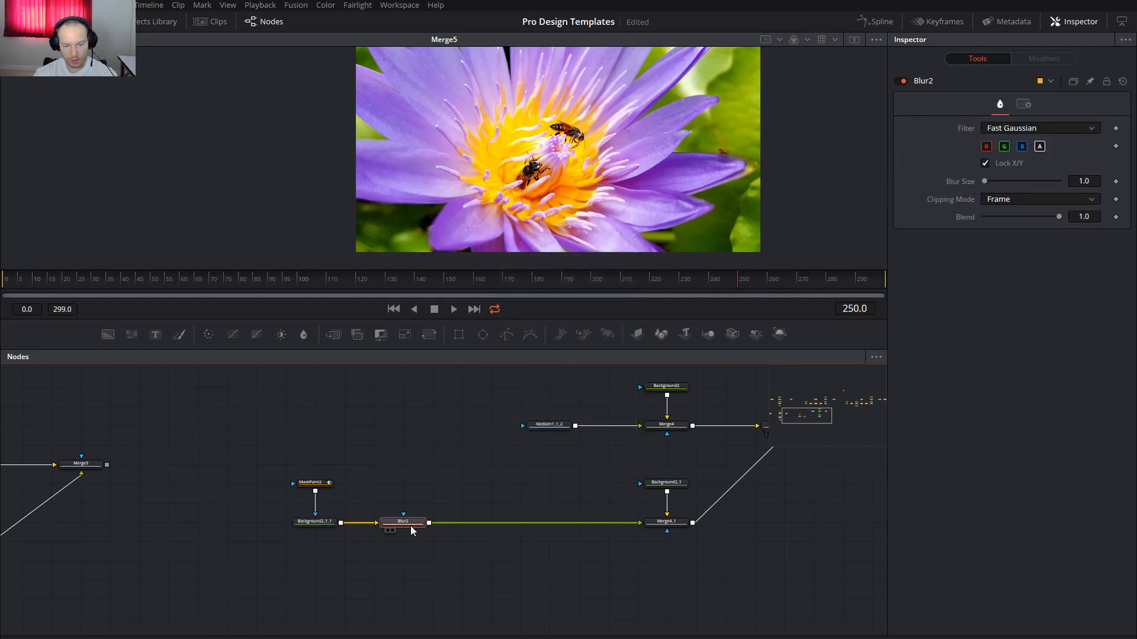
{"action": "key", "text": "shift+space"}
{"action": "type", "text": "glow"}
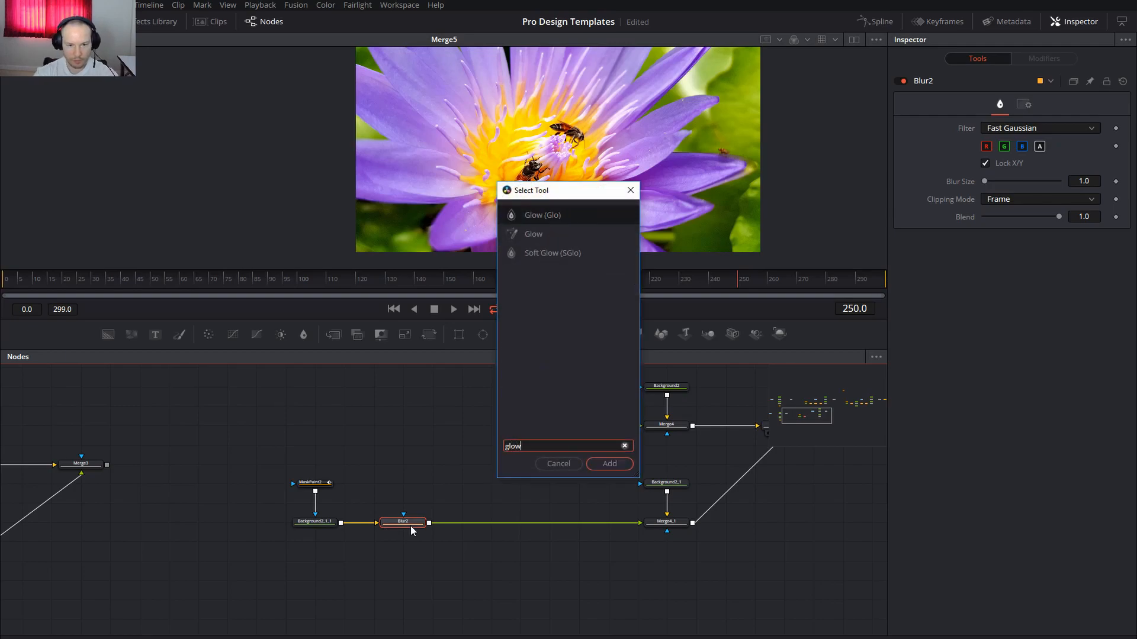
{"action": "left_click", "coordinate": [601, 467]}
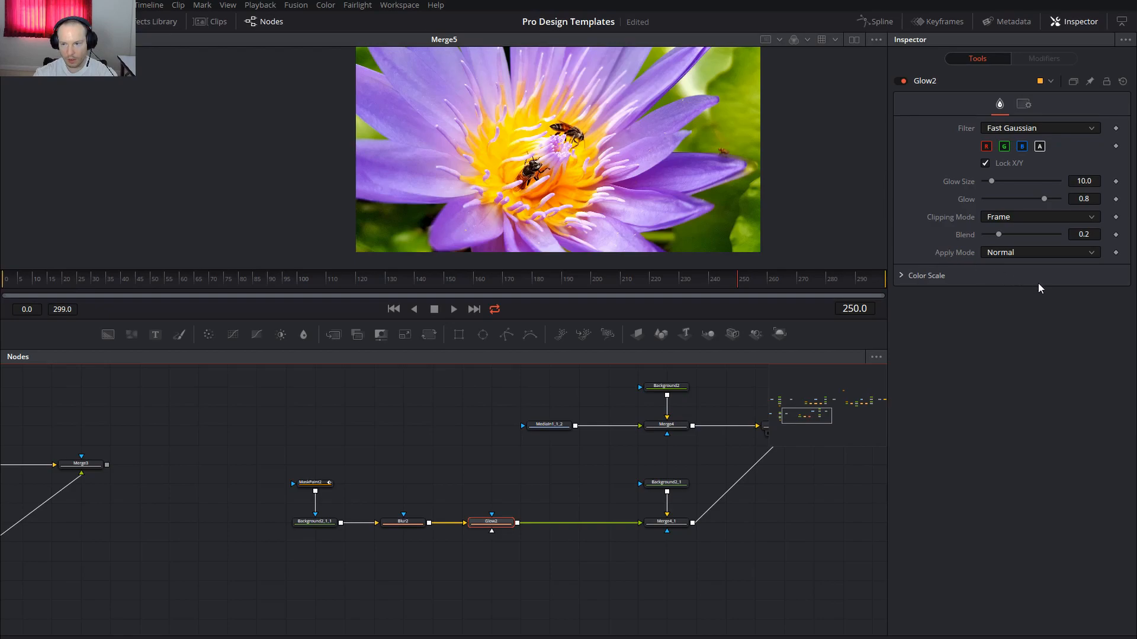
Set the first glow's strength to 0.9 and glow size to 4
{"action": "left_click", "coordinate": [1085, 199]}
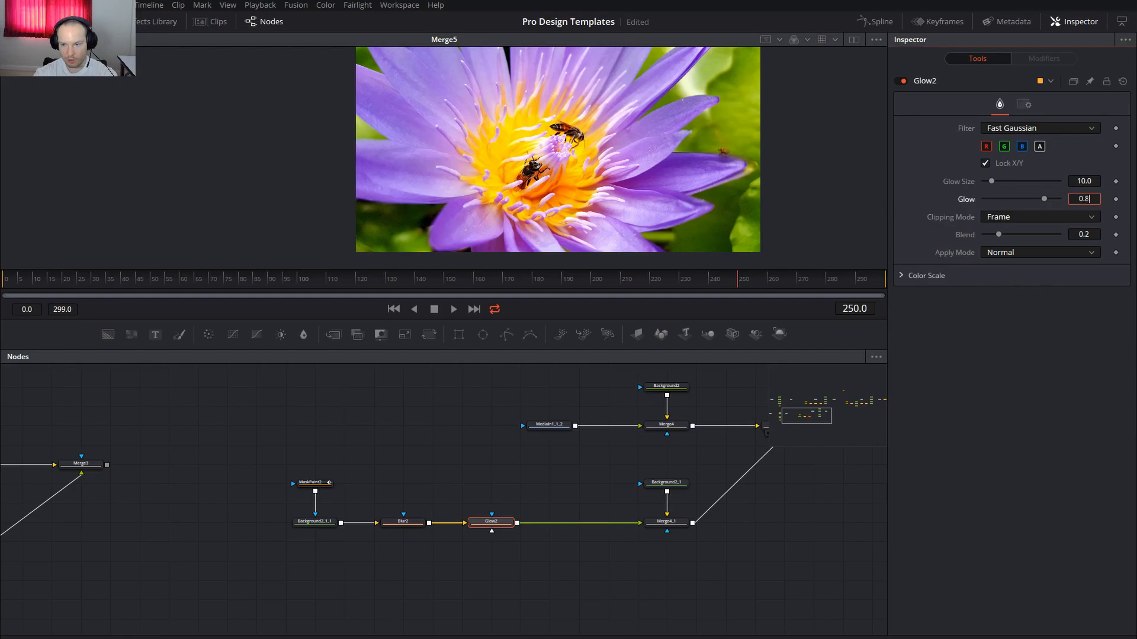
{"action": "key", "text": "BackSpace"}
{"action": "type", "text": "9"}
{"action": "left_click", "coordinate": [1094, 181]}
{"action": "left_click_drag", "start_coordinate": [1095, 181], "coordinate": [1051, 189]}
{"action": "type", "text": "4"}
{"action": "key", "text": "Tab"}
Duplicate the glow node and place the copy further along the chain
{"action": "left_click", "coordinate": [490, 525]}
{"action": "key", "text": "ctrl+c"}
{"action": "key", "text": "ctrl+v"}
{"action": "left_click_drag", "start_coordinate": [570, 531], "coordinate": [600, 531]}
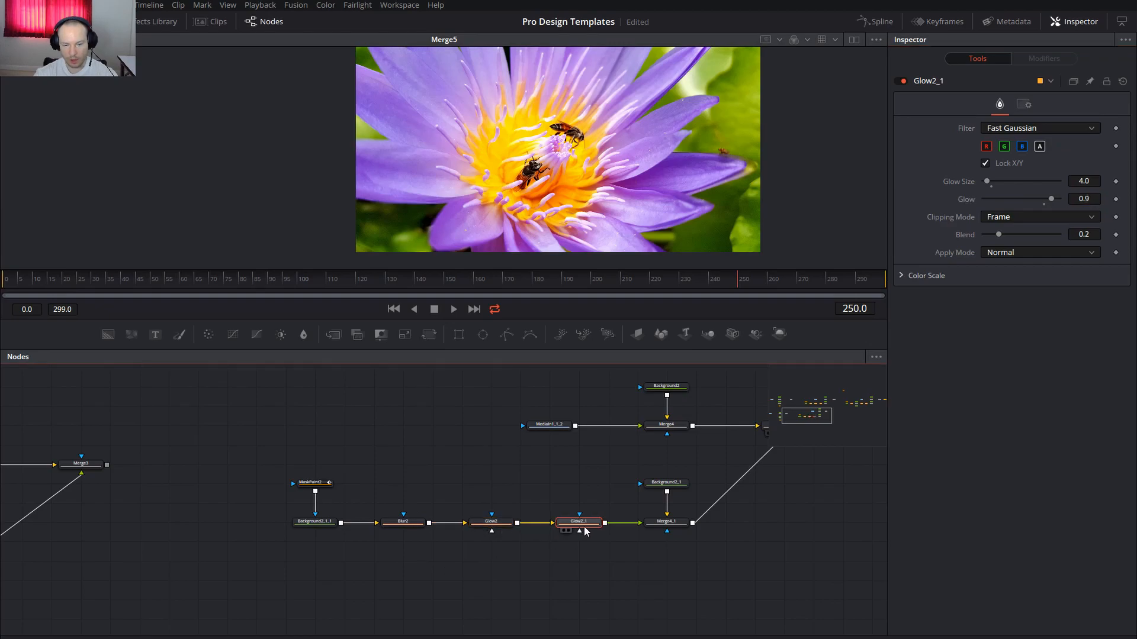
Set the second glow's size to 20 and glow strength to 0.8
{"action": "left_click_drag", "start_coordinate": [987, 184], "coordinate": [1001, 185]}
{"action": "left_click", "coordinate": [1077, 181]}
{"action": "left_click_drag", "start_coordinate": [1077, 181], "coordinate": [1109, 184]}
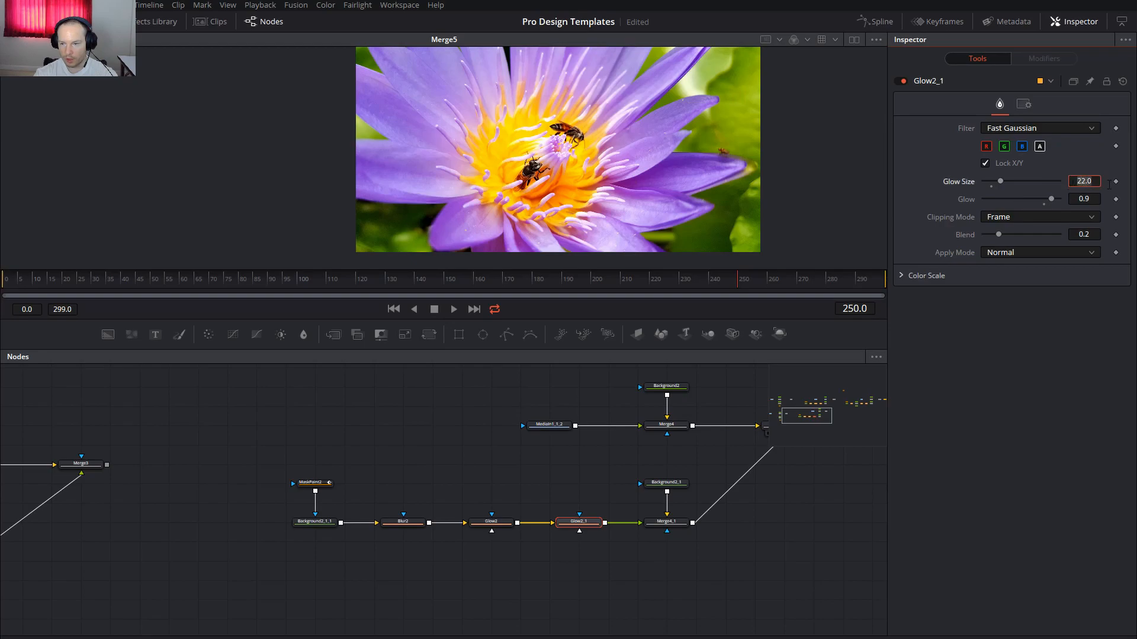
{"action": "type", "text": "20"}
{"action": "key", "text": "Tab"}
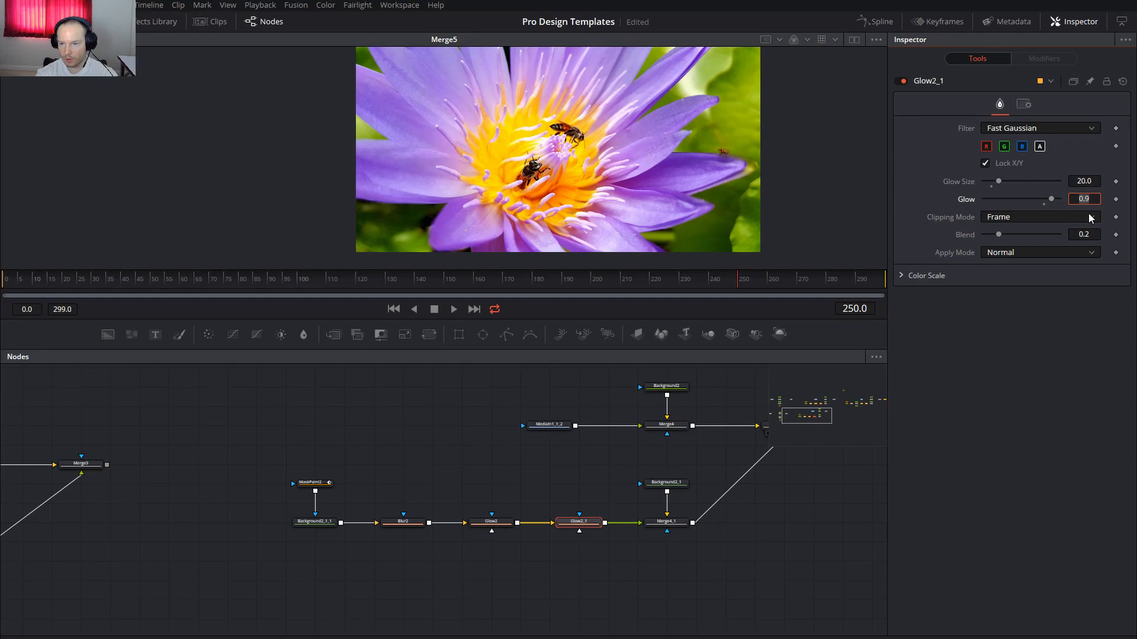
{"action": "type", "text": "0.8"}
{"action": "key", "text": "Tab"}
{"action": "left_click", "coordinate": [566, 580]}
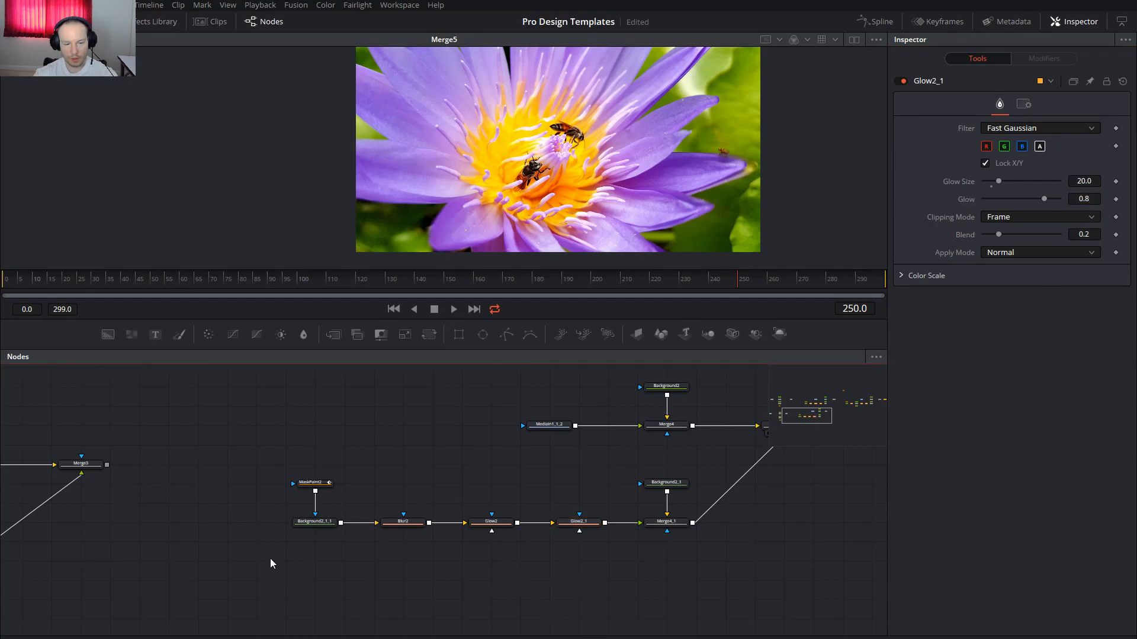
On MaskPaint2, start a polyline stroke with zigzag points across the flower's top
{"action": "left_click", "coordinate": [315, 482]}
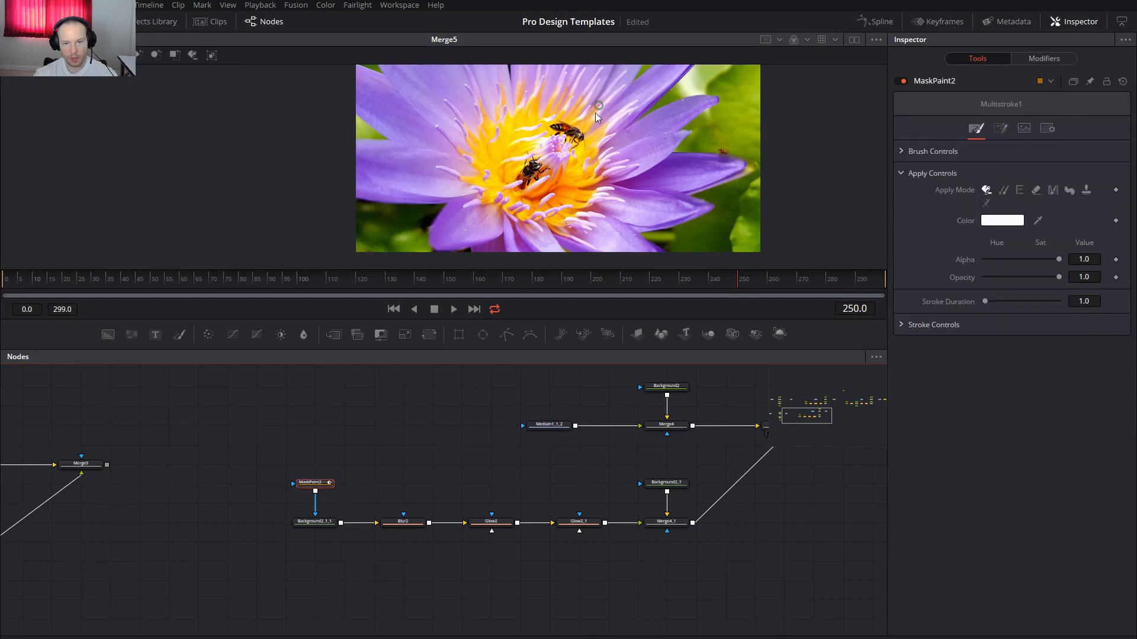
{"action": "left_click", "coordinate": [119, 55]}
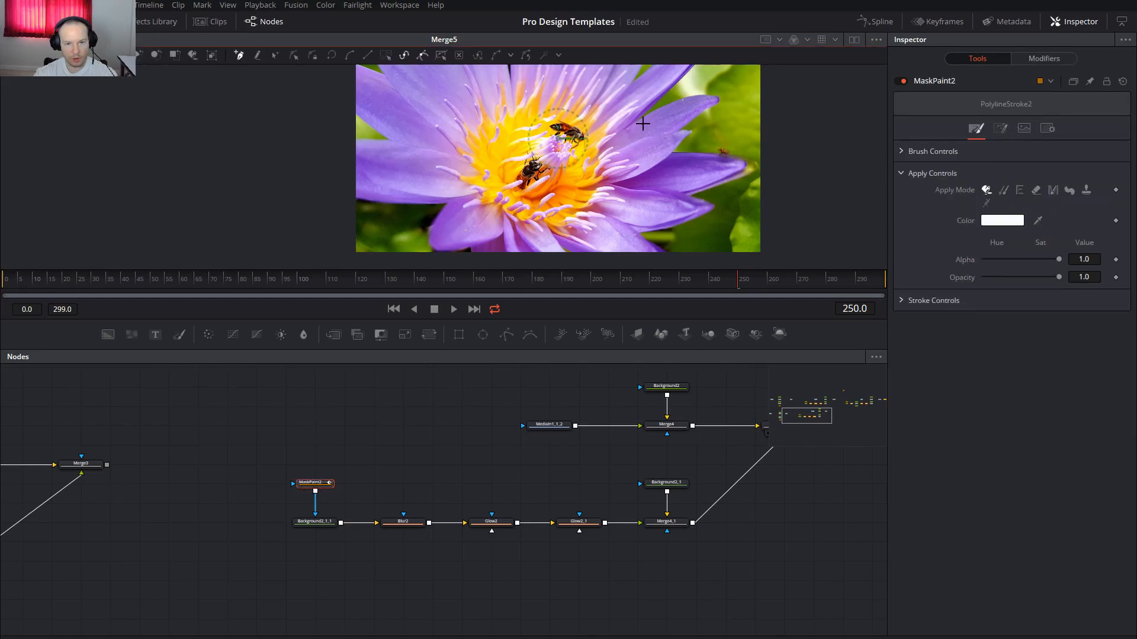
{"action": "left_click", "coordinate": [637, 125]}
{"action": "left_click", "coordinate": [717, 99]}
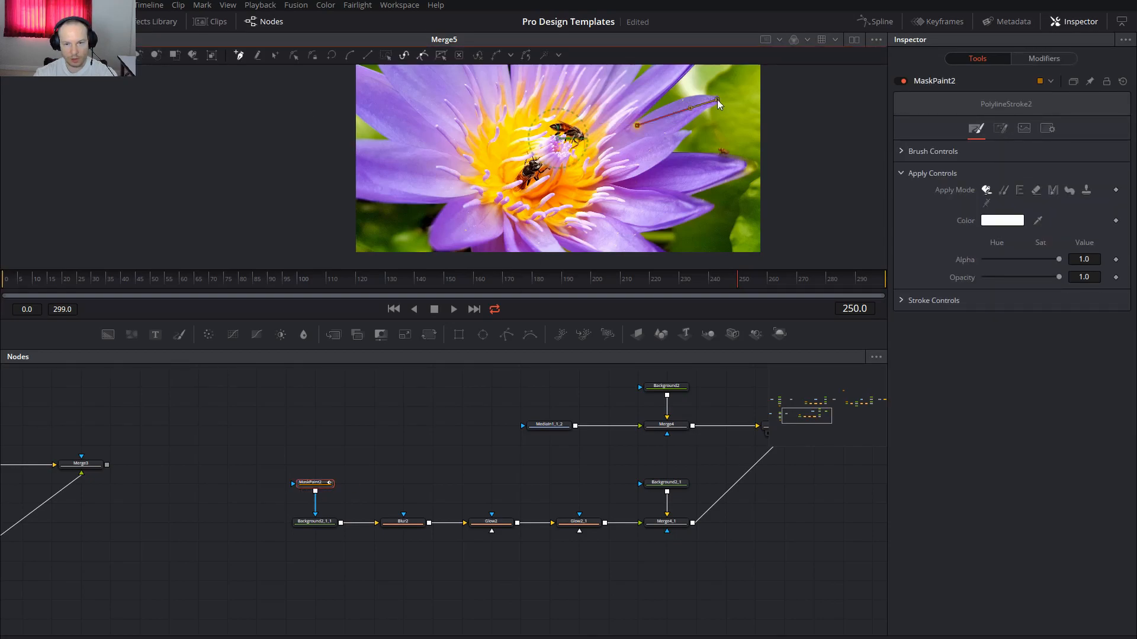
{"action": "left_click", "coordinate": [682, 133]}
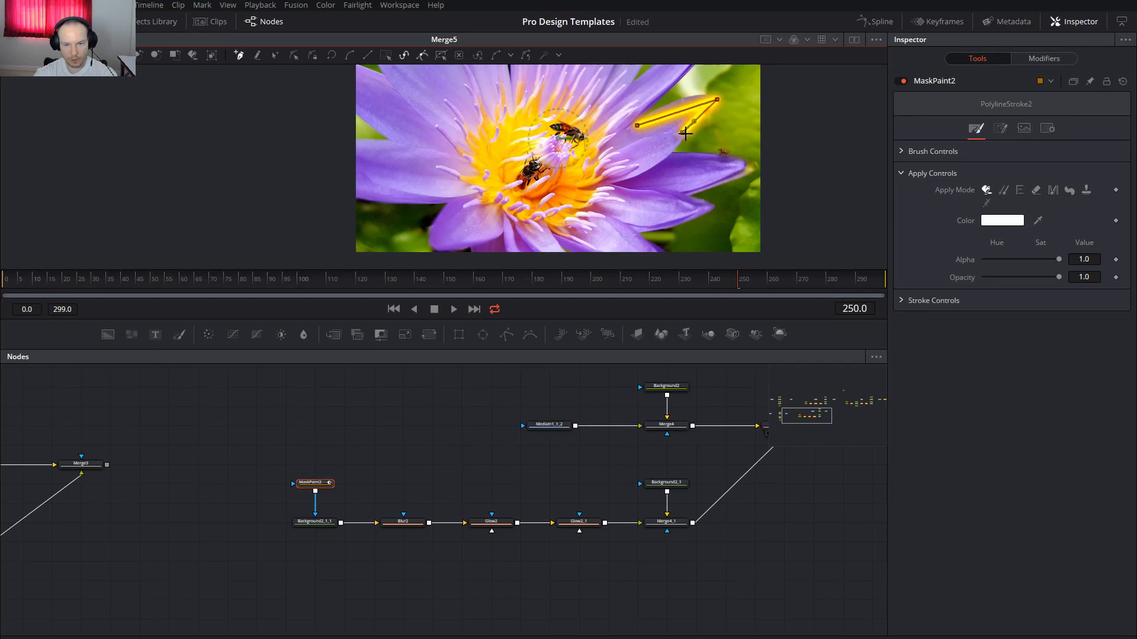
{"action": "left_click_drag", "start_coordinate": [683, 134], "coordinate": [671, 134]}
{"action": "left_click", "coordinate": [693, 133]}
{"action": "left_click", "coordinate": [672, 153]}
Continue the zigzag around the flower and close it on the first point
{"action": "left_click", "coordinate": [744, 166]}
{"action": "left_click", "coordinate": [685, 196]}
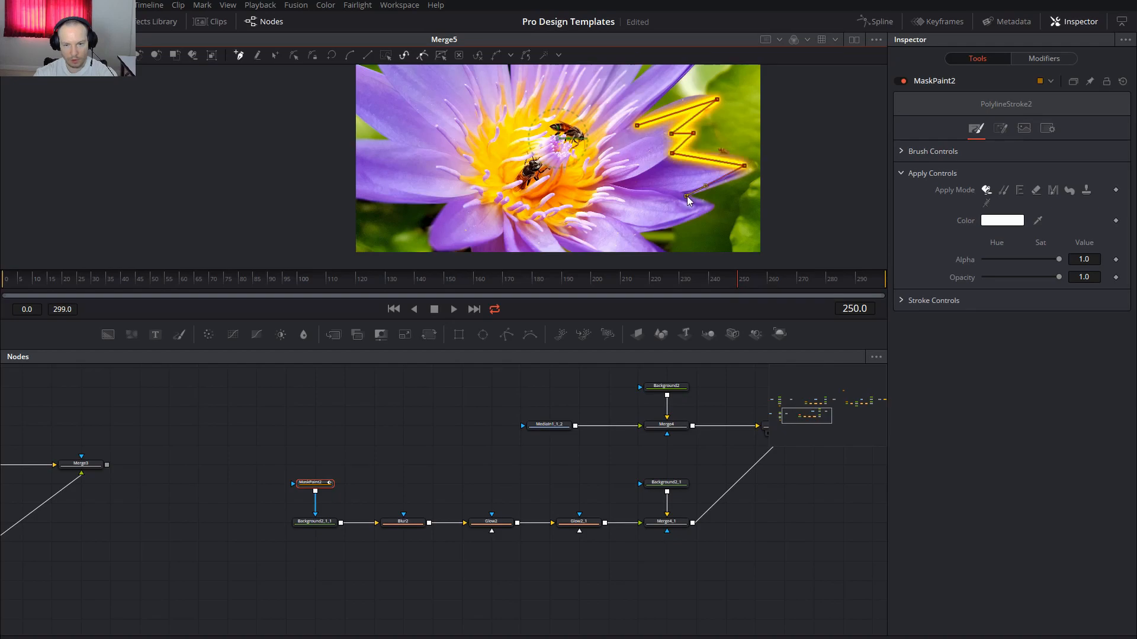
{"action": "left_click", "coordinate": [709, 205]}
{"action": "left_click", "coordinate": [635, 237]}
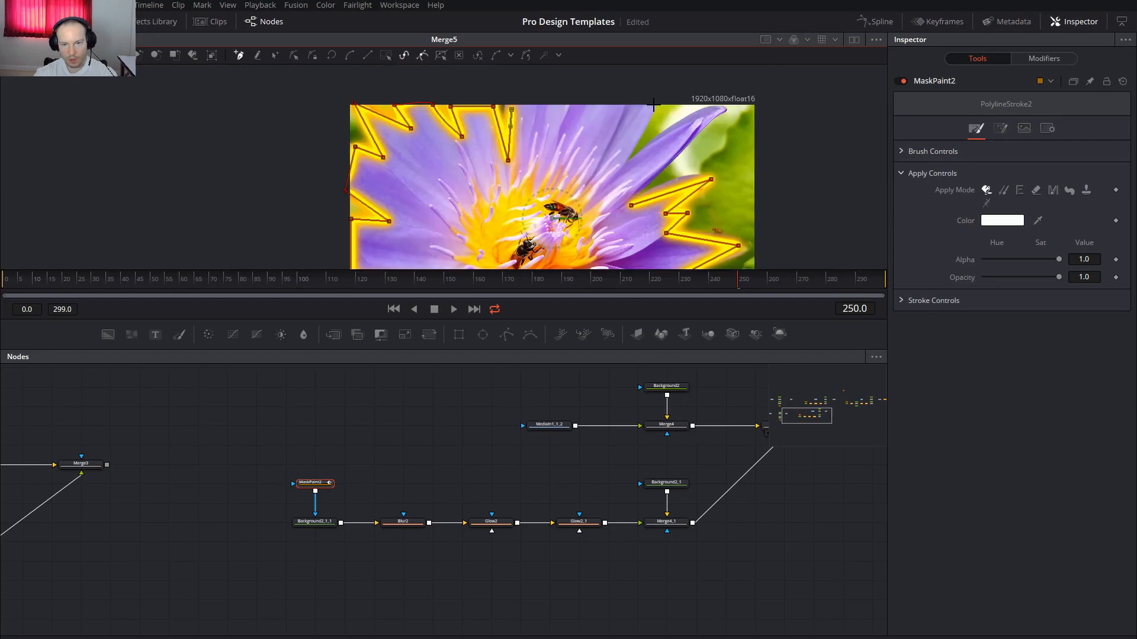
{"action": "left_click", "coordinate": [635, 143]}
{"action": "left_click", "coordinate": [626, 163]}
{"action": "left_click", "coordinate": [725, 110]}
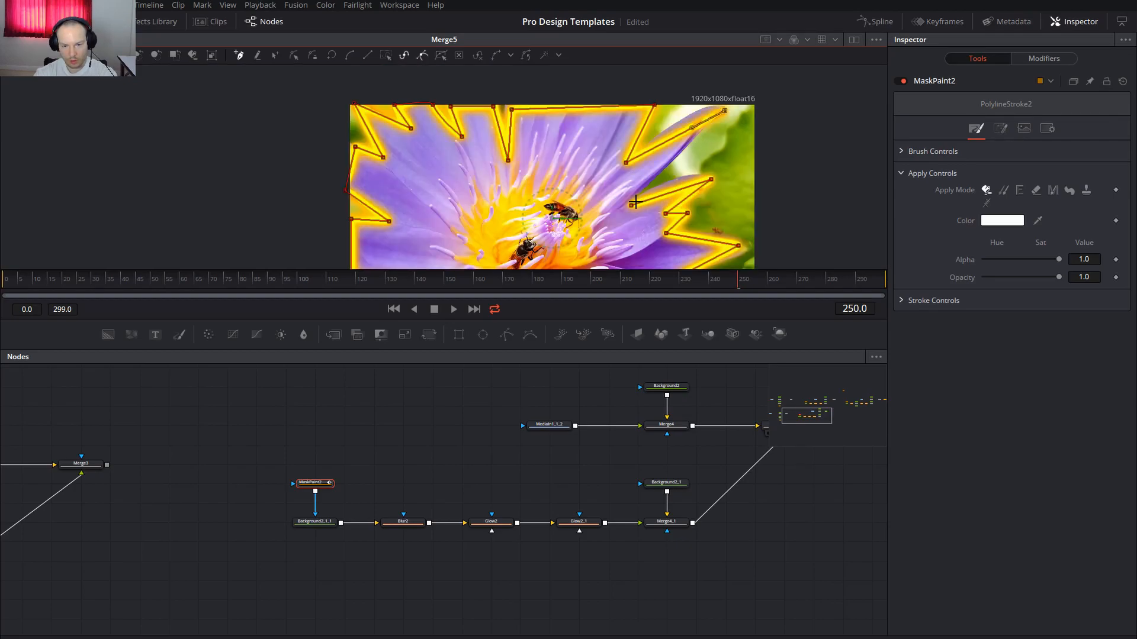
{"action": "left_click", "coordinate": [633, 205]}
Inspect the outline and slightly reduce the second glow's size
{"action": "left_click_drag", "start_coordinate": [520, 185], "coordinate": [484, 138]}
{"action": "scroll", "coordinate": [484, 172], "scroll_direction": "down", "scroll_amount": 1}
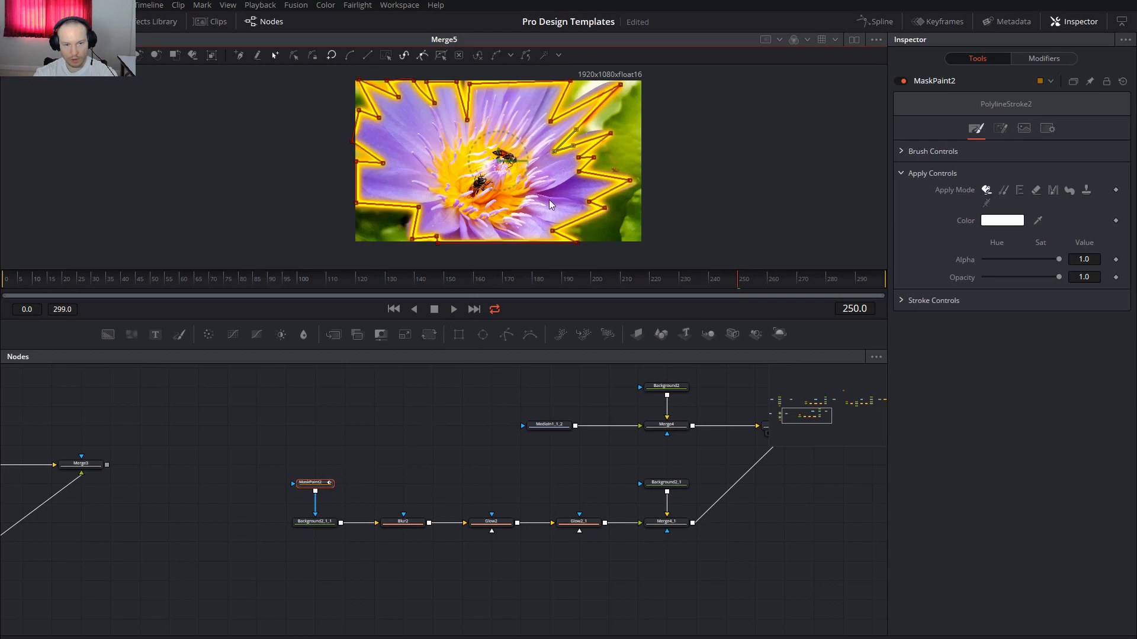
{"action": "scroll", "coordinate": [571, 197], "scroll_direction": "up", "scroll_amount": 2}
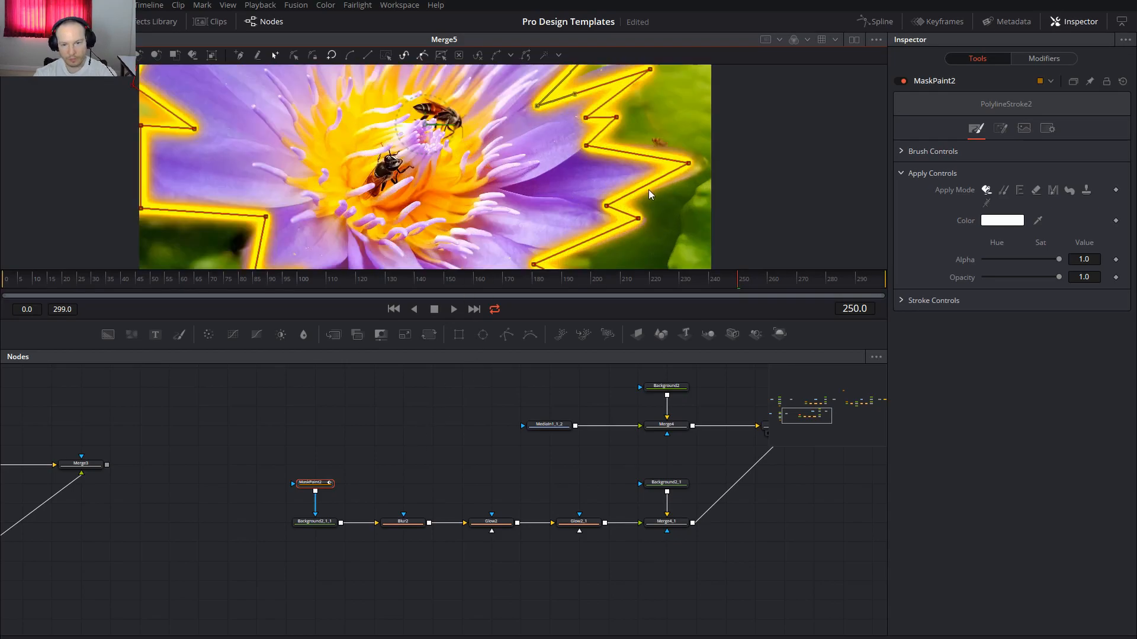
{"action": "scroll", "coordinate": [649, 192], "scroll_direction": "up", "scroll_amount": 3}
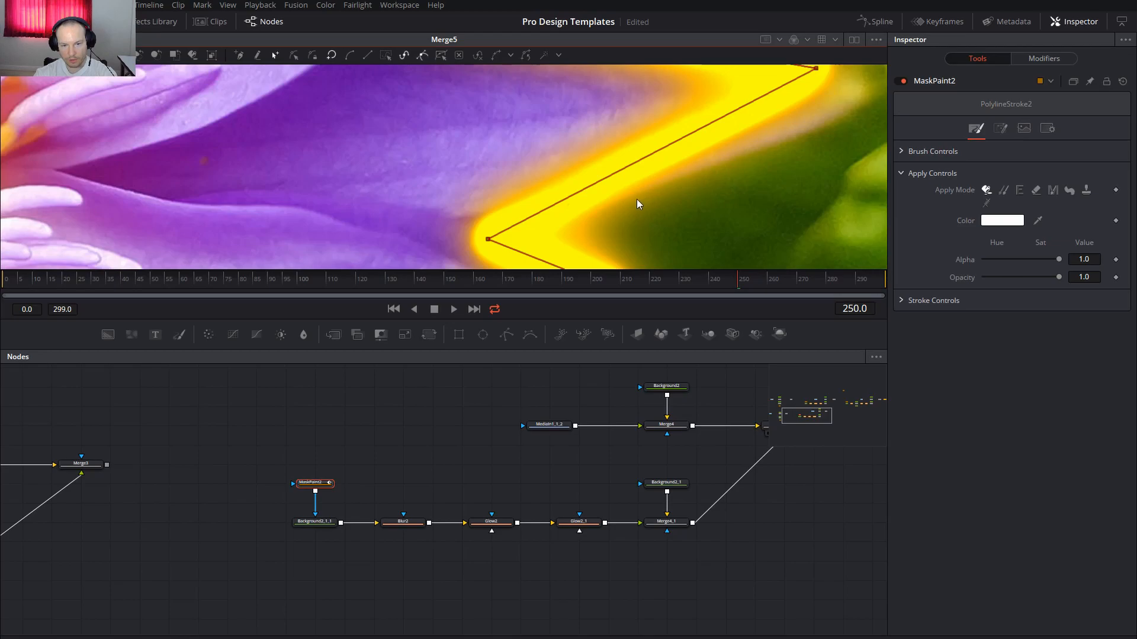
{"action": "scroll", "coordinate": [637, 199], "scroll_direction": "down", "scroll_amount": 3}
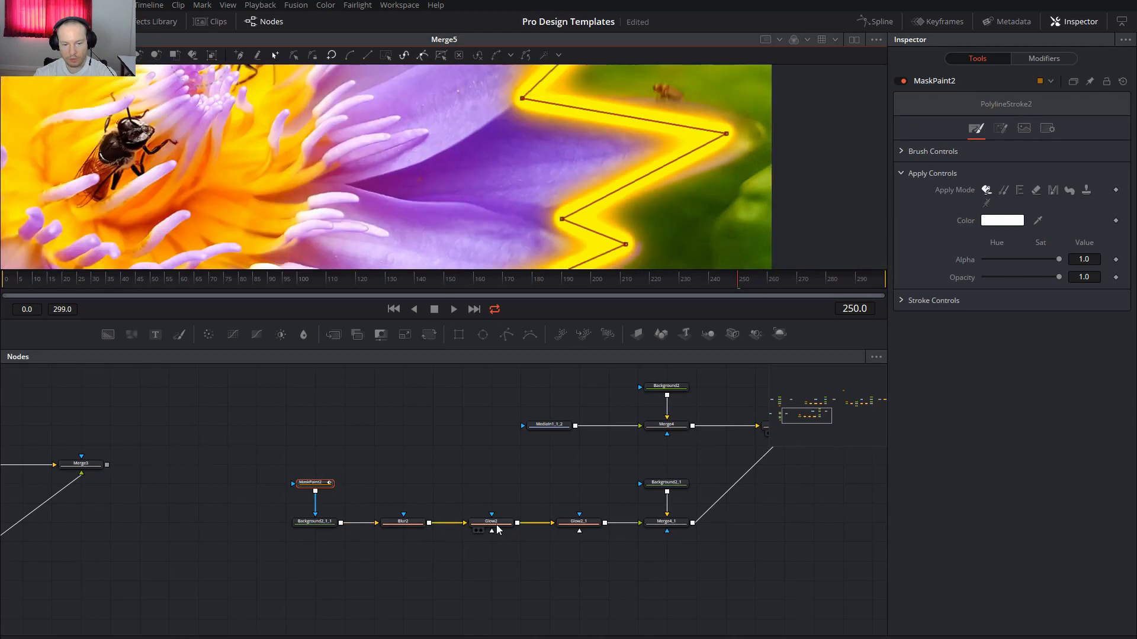
{"action": "left_click", "coordinate": [579, 522]}
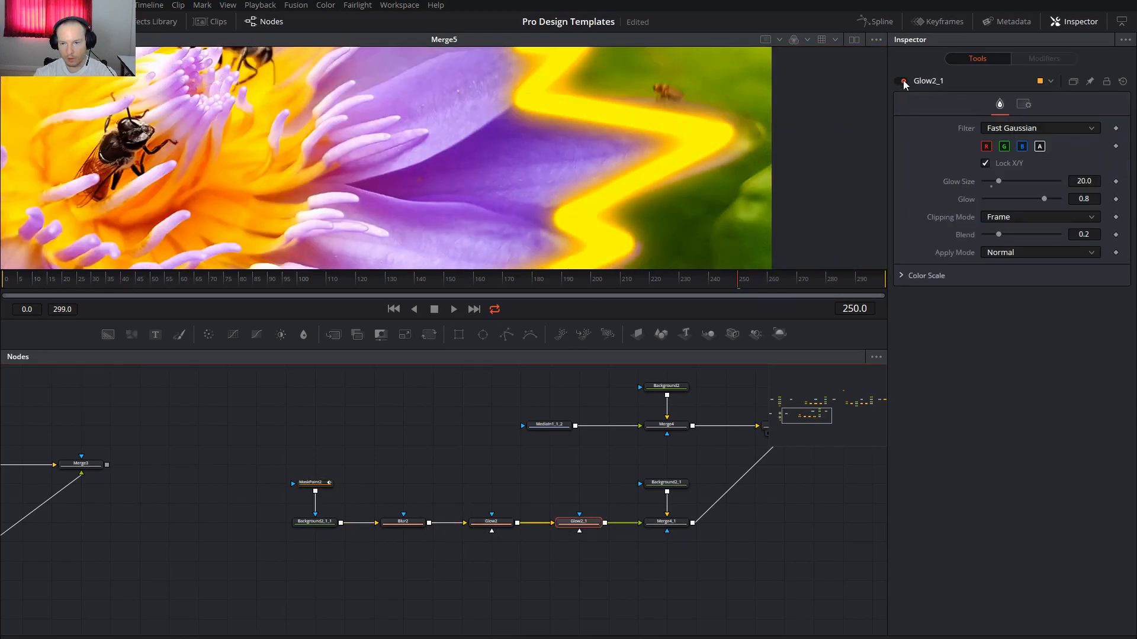
{"action": "left_click_drag", "start_coordinate": [1004, 180], "coordinate": [997, 183]}
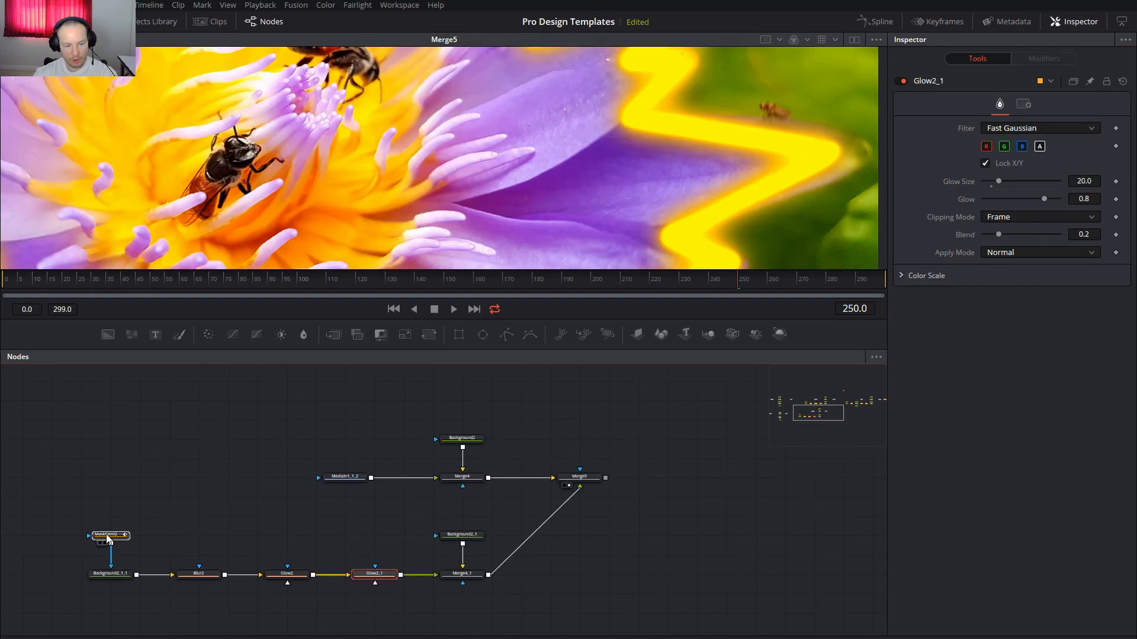
Reselect MaskPaint2 and expand the stroke's Stroke Controls settings
{"action": "left_click", "coordinate": [108, 535]}
{"action": "scroll", "coordinate": [594, 172], "scroll_direction": "down", "scroll_amount": 2}
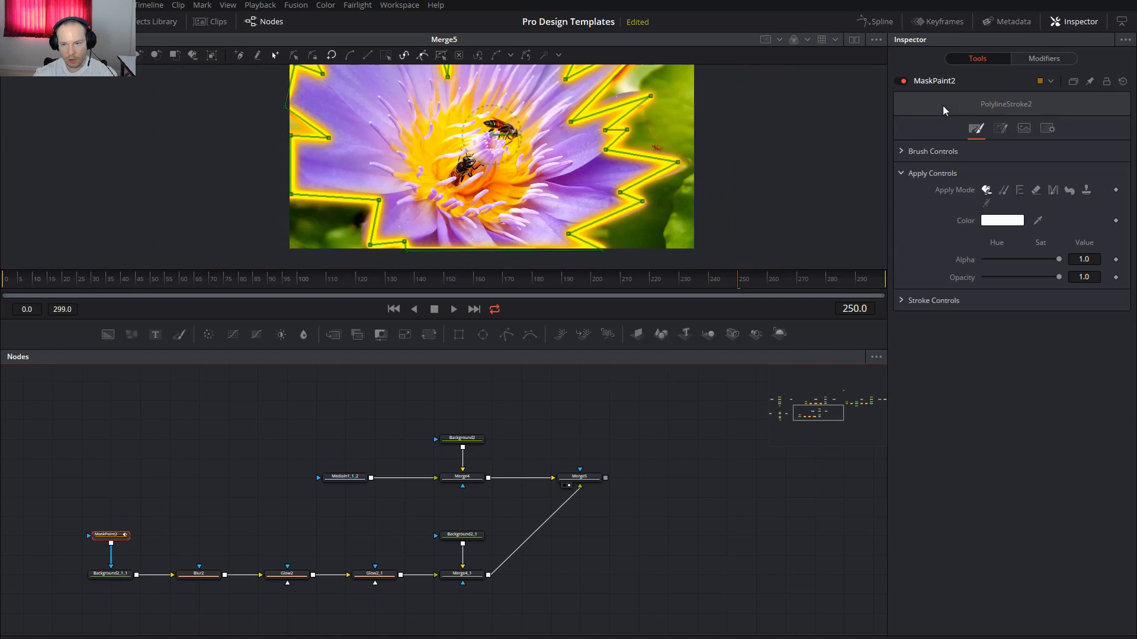
{"action": "left_click", "coordinate": [901, 151]}
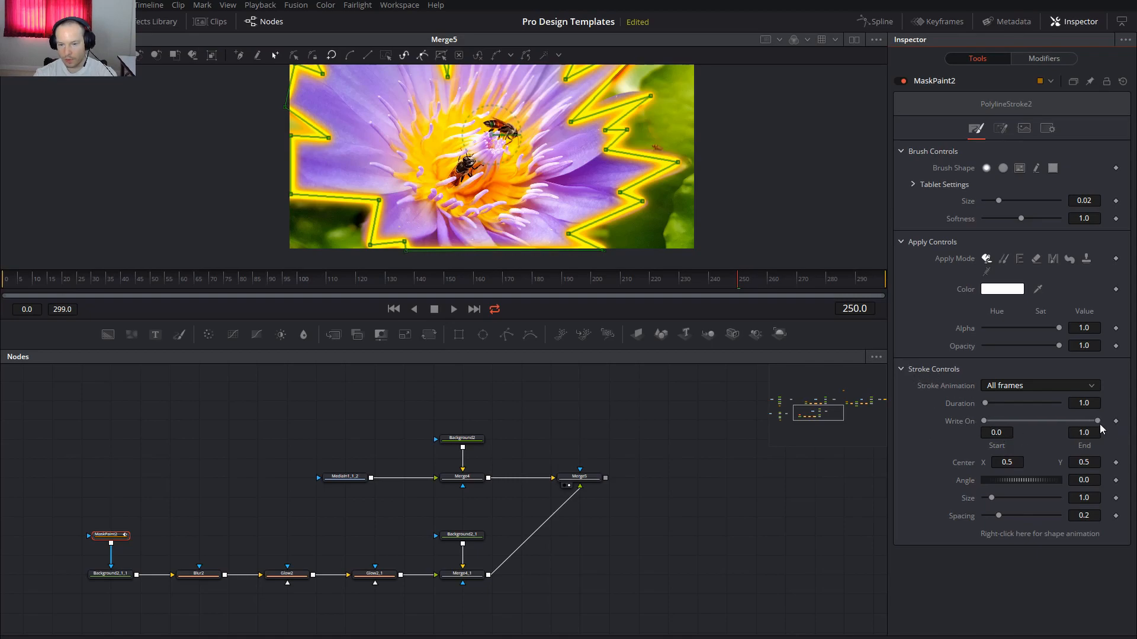
Keyframe Write On hidden at frame 0 and fully drawn at frame 299
{"action": "left_click", "coordinate": [3, 288]}
{"action": "left_click", "coordinate": [1116, 420]}
{"action": "left_click_drag", "start_coordinate": [1098, 421], "coordinate": [972, 421]}
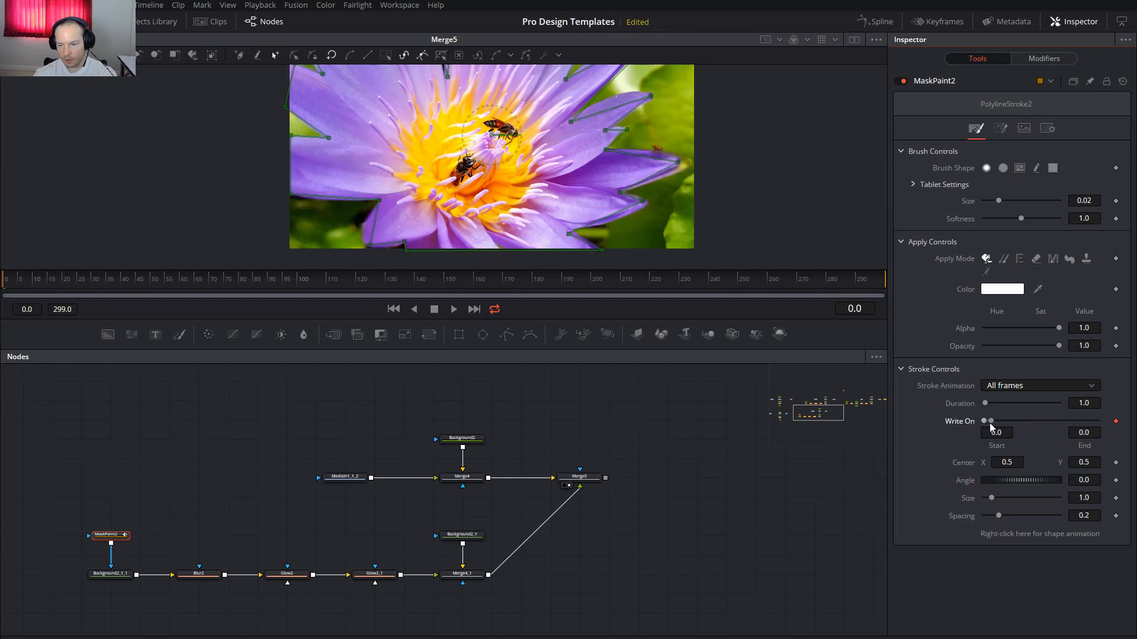
{"action": "left_click_drag", "start_coordinate": [993, 421], "coordinate": [988, 424]}
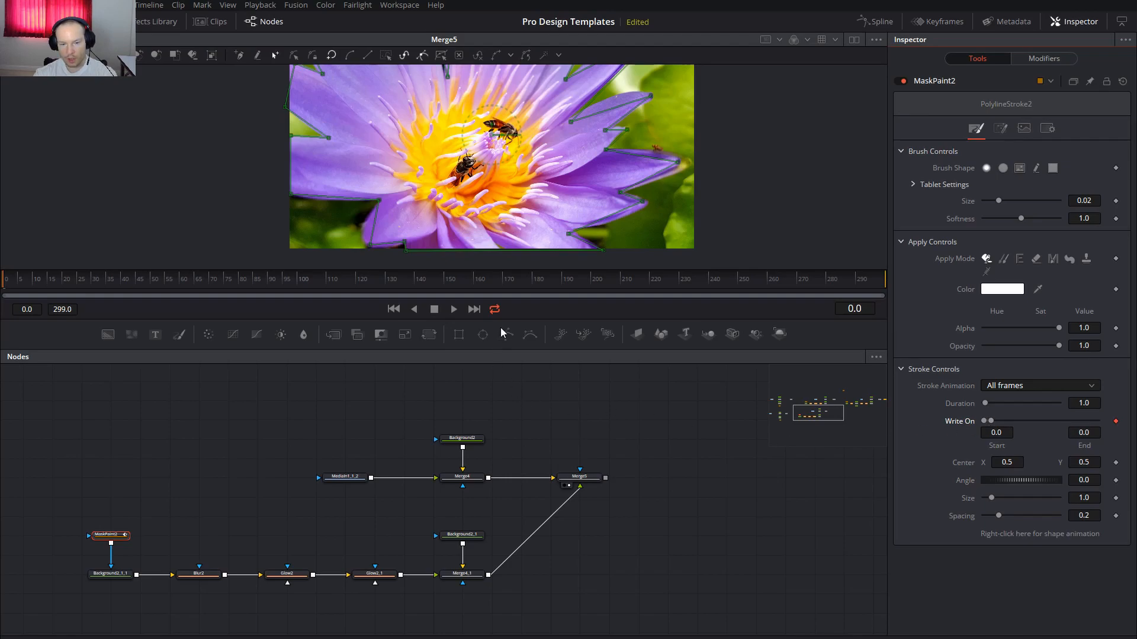
{"action": "left_click", "coordinate": [875, 279]}
{"action": "left_click", "coordinate": [1115, 422]}
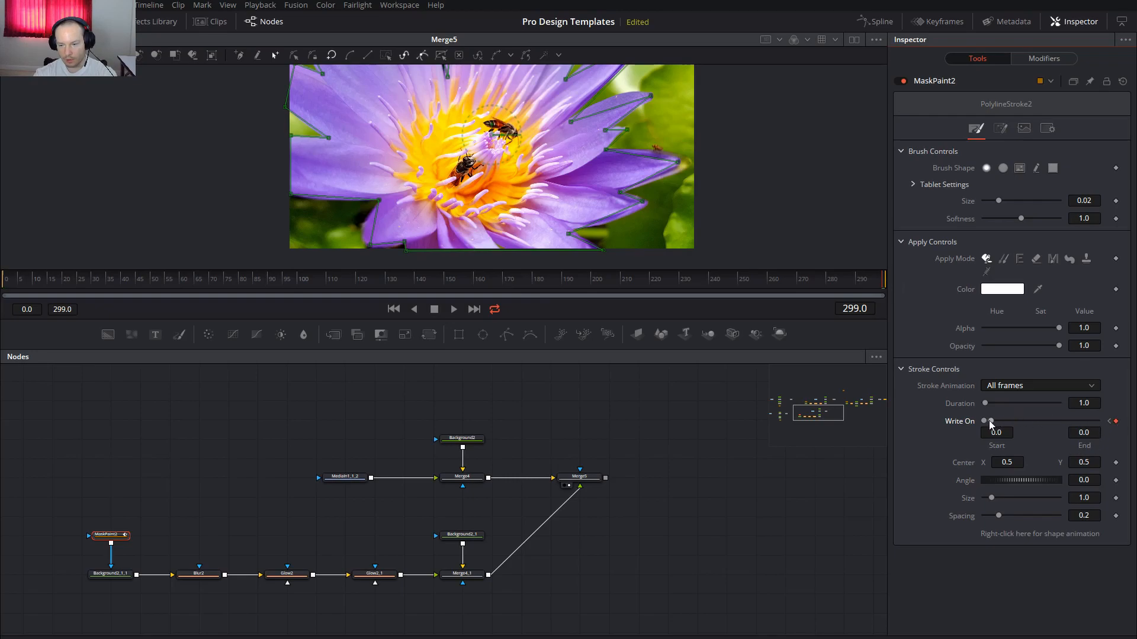
{"action": "left_click_drag", "start_coordinate": [996, 421], "coordinate": [1098, 421]}
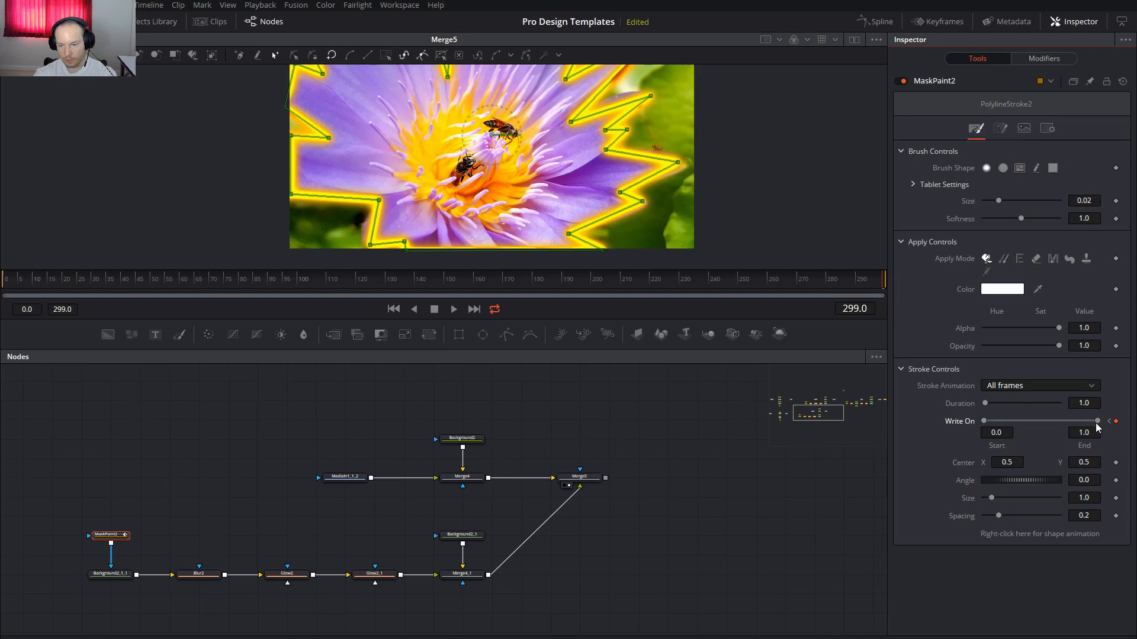
{"action": "left_click_drag", "start_coordinate": [989, 422], "coordinate": [1089, 434]}
At frame 150, set Write On start 0.45 and end 0.55, then preview
{"action": "left_click", "coordinate": [447, 278]}
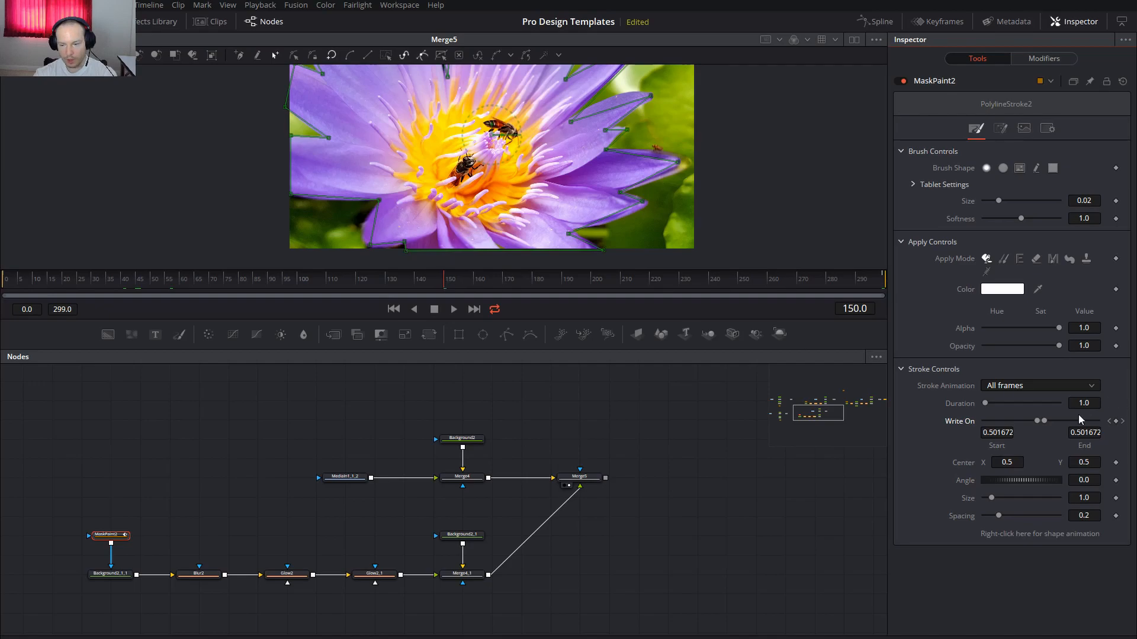
{"action": "left_click", "coordinate": [1000, 433]}
{"action": "type", "text": "0.45"}
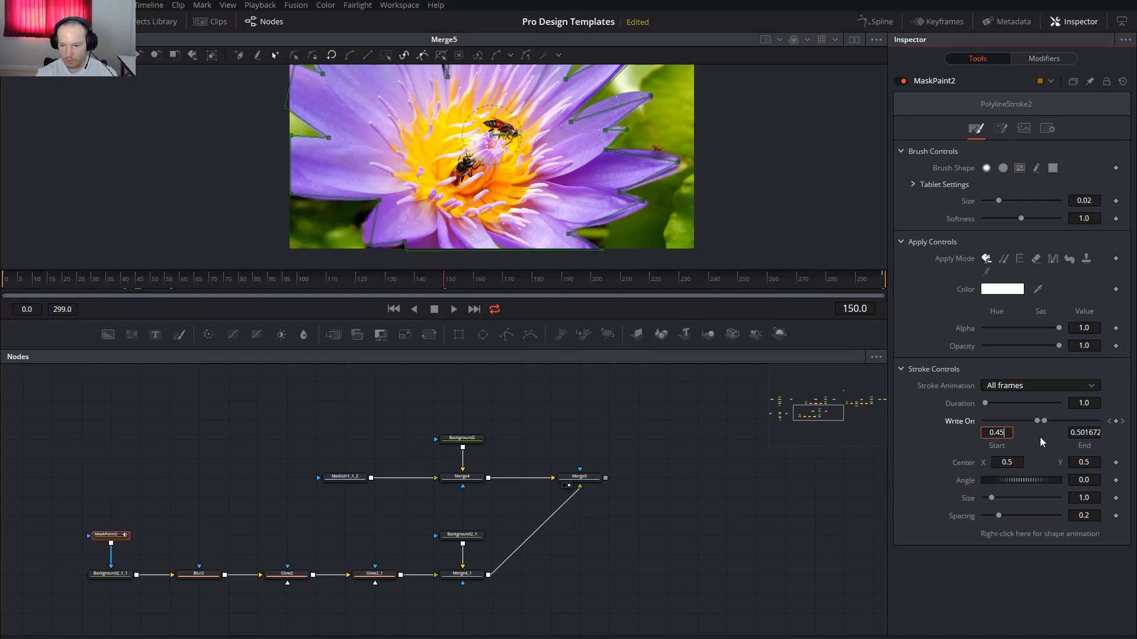
{"action": "key", "text": "Tab"}
{"action": "type", "text": "0.55"}
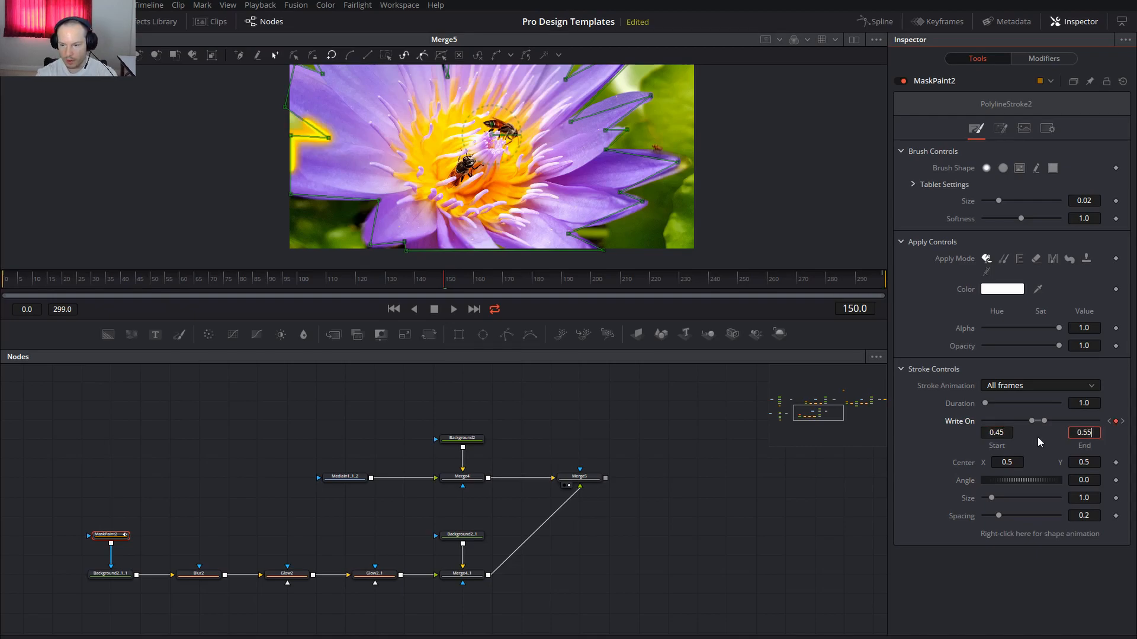
{"action": "key", "text": "Tab"}
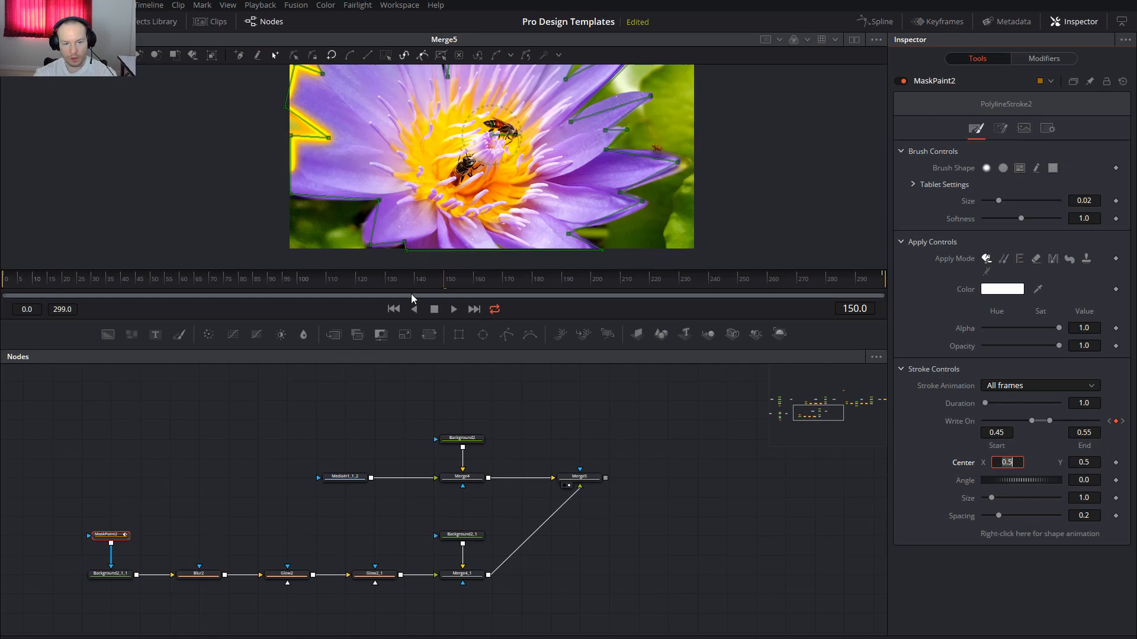
{"action": "mouse_move", "coordinate": [295, 283]}
{"action": "left_mouse_down"}
{"action": "mouse_move", "coordinate": [20, 284]}
{"action": "mouse_move", "coordinate": [567, 282]}
{"action": "left_mouse_up"}
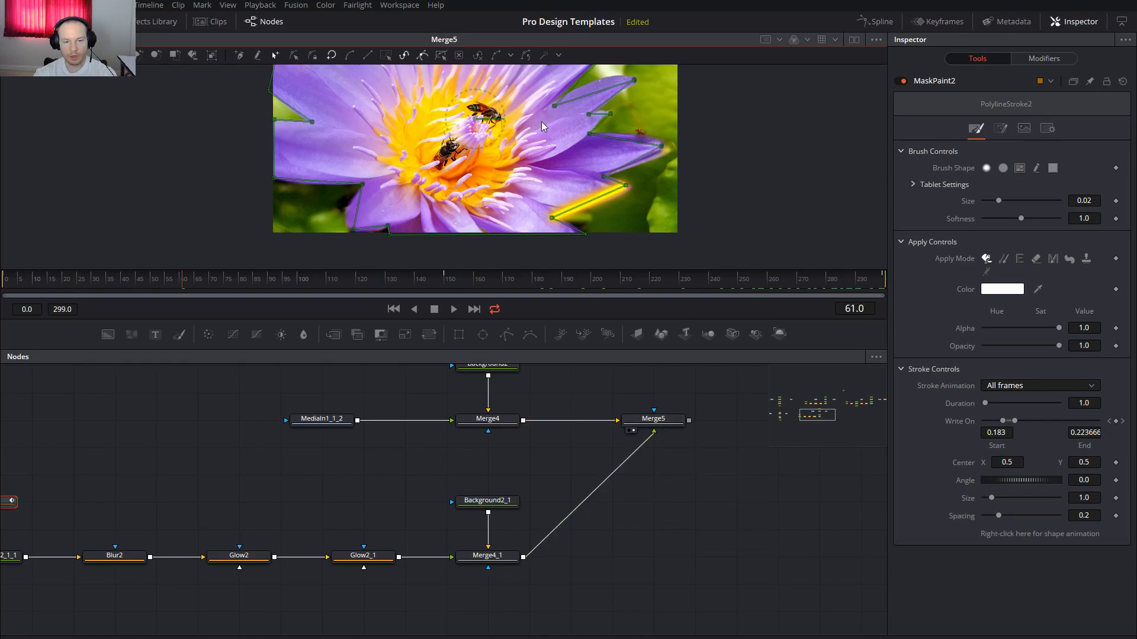
Disconnect MaskPaint2 from Background2_1_1's mask input
{"action": "left_click_drag", "start_coordinate": [291, 479], "coordinate": [558, 452]}
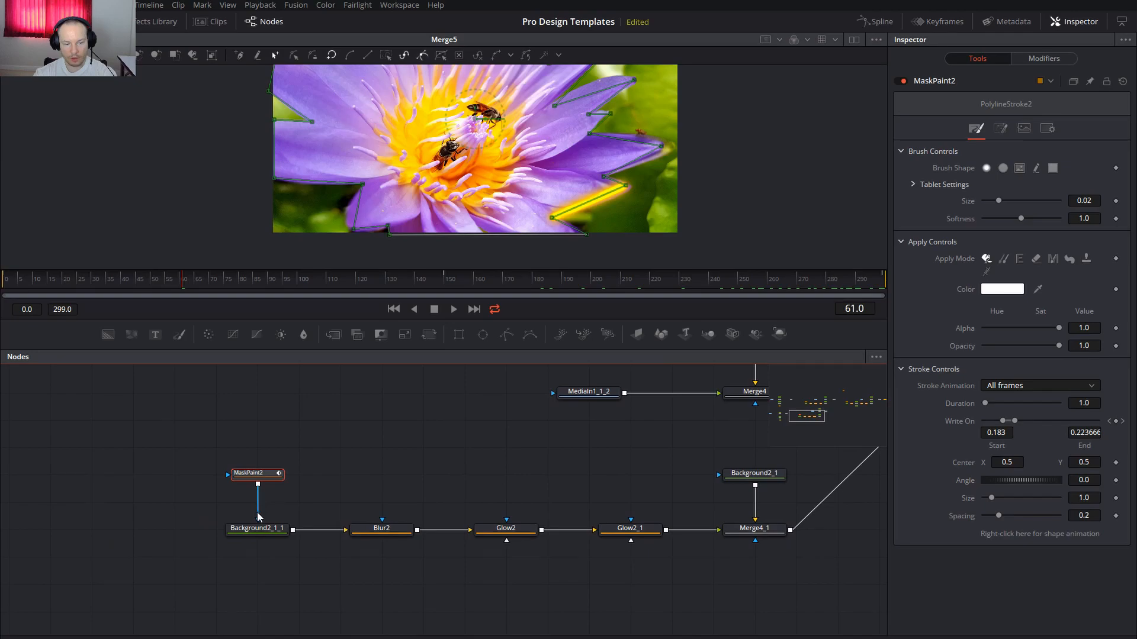
{"action": "left_click_drag", "start_coordinate": [259, 518], "coordinate": [321, 496]}
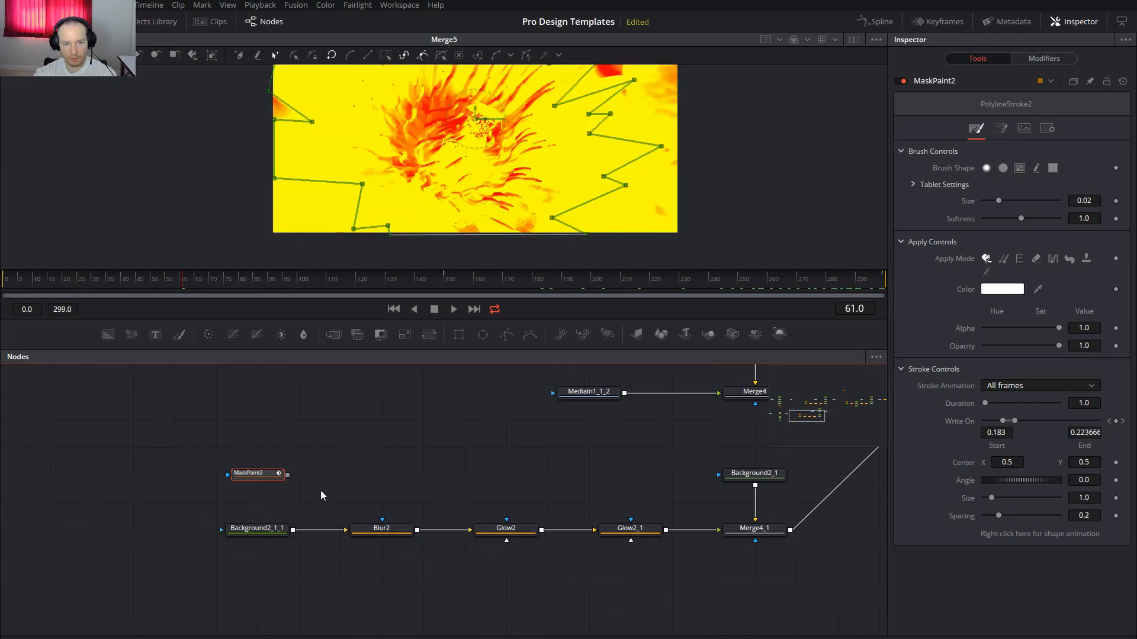
{"action": "left_click_drag", "start_coordinate": [479, 155], "coordinate": [457, 213]}
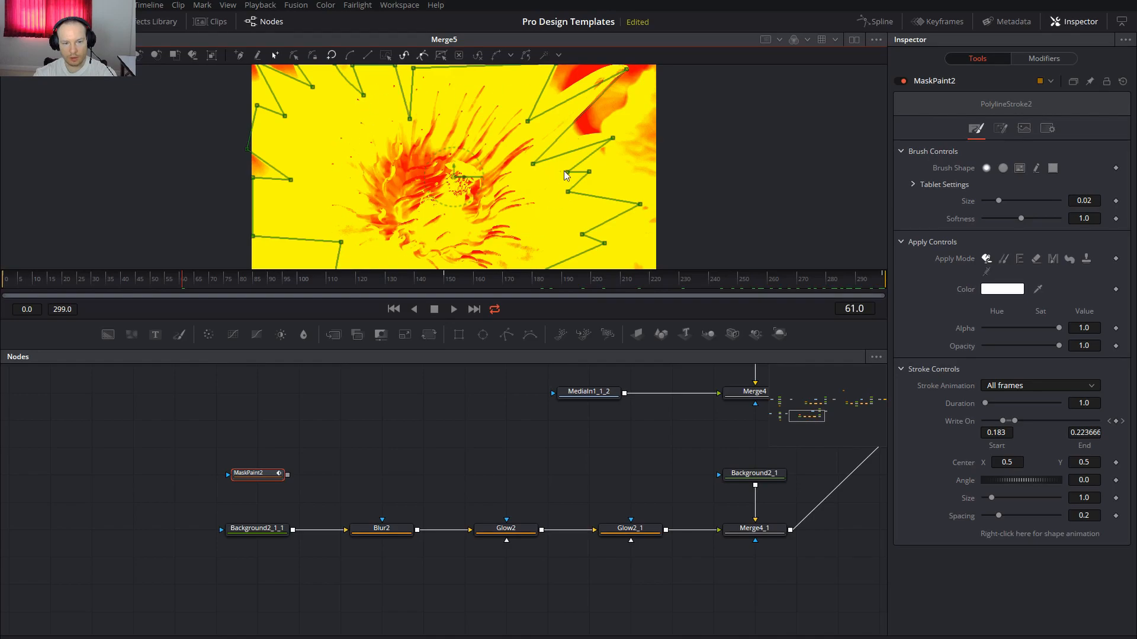
Turn off Glow2_1's alpha channel, then reconnect MaskPaint2 as Background2_1_1's mask
{"action": "left_click_drag", "start_coordinate": [616, 472], "coordinate": [502, 455]}
{"action": "left_click", "coordinate": [513, 516]}
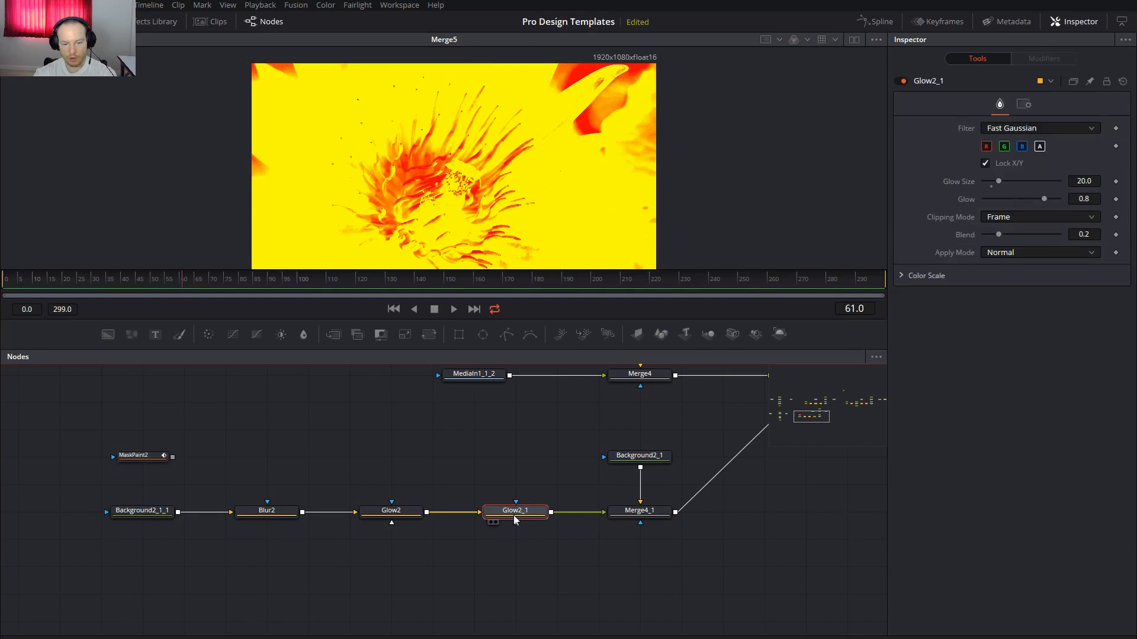
{"action": "left_click", "coordinate": [1040, 147]}
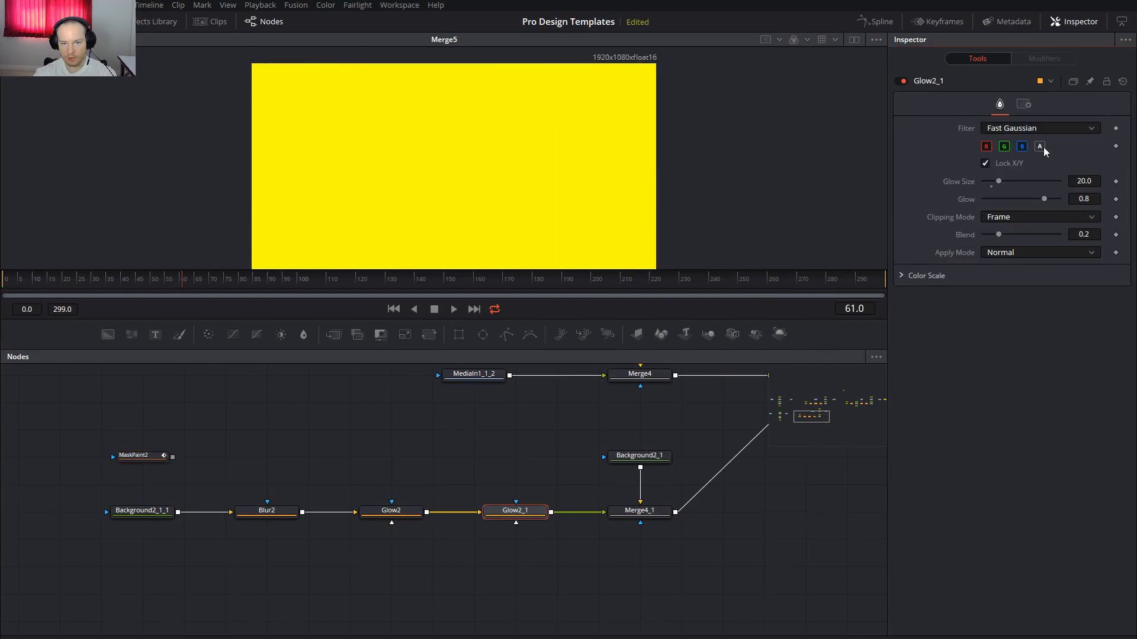
{"action": "left_click", "coordinate": [397, 515]}
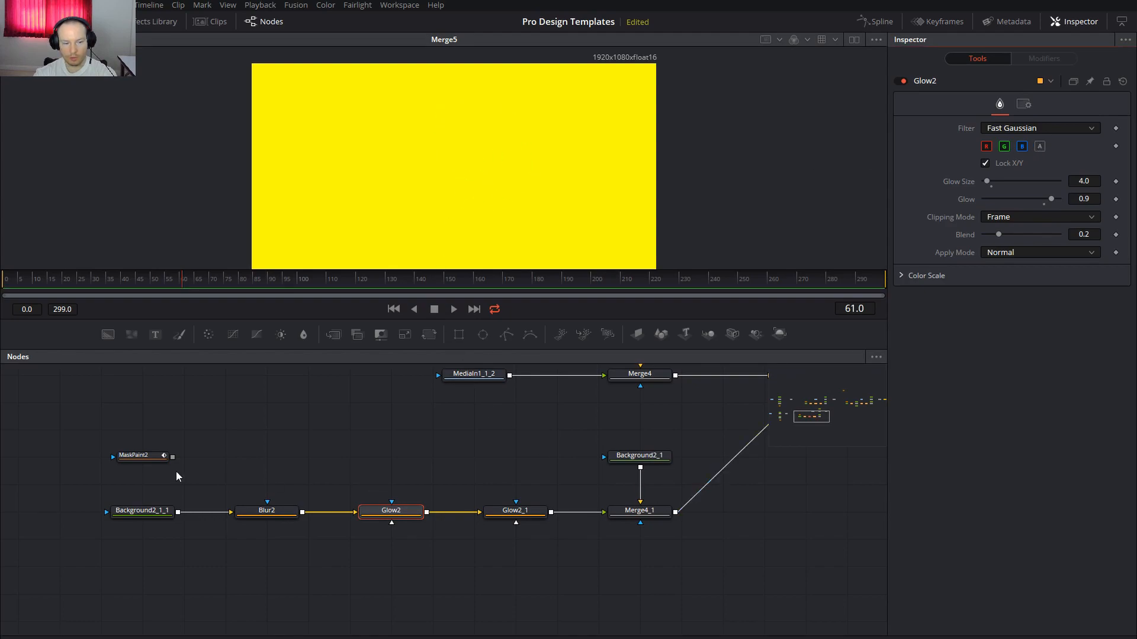
{"action": "left_click_drag", "start_coordinate": [173, 459], "coordinate": [136, 511]}
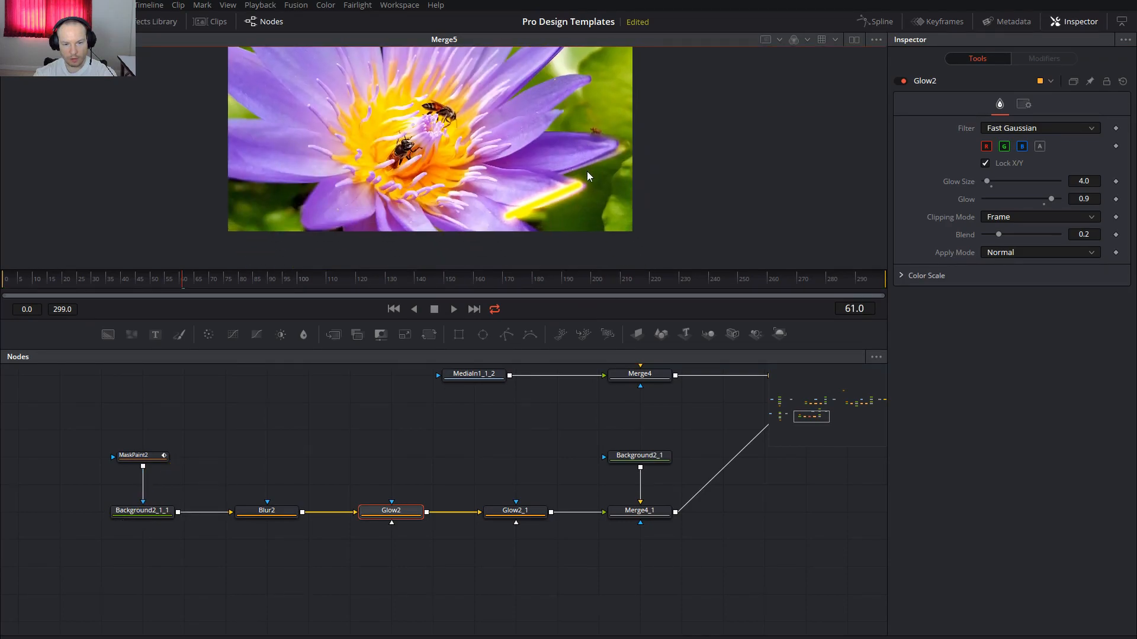
Pan to the other outline tree, inspect Merge6_1_1_1_1 and FastNoise1, and preview frame 105
{"action": "scroll", "coordinate": [733, 563], "scroll_direction": "right", "scroll_amount": 10}
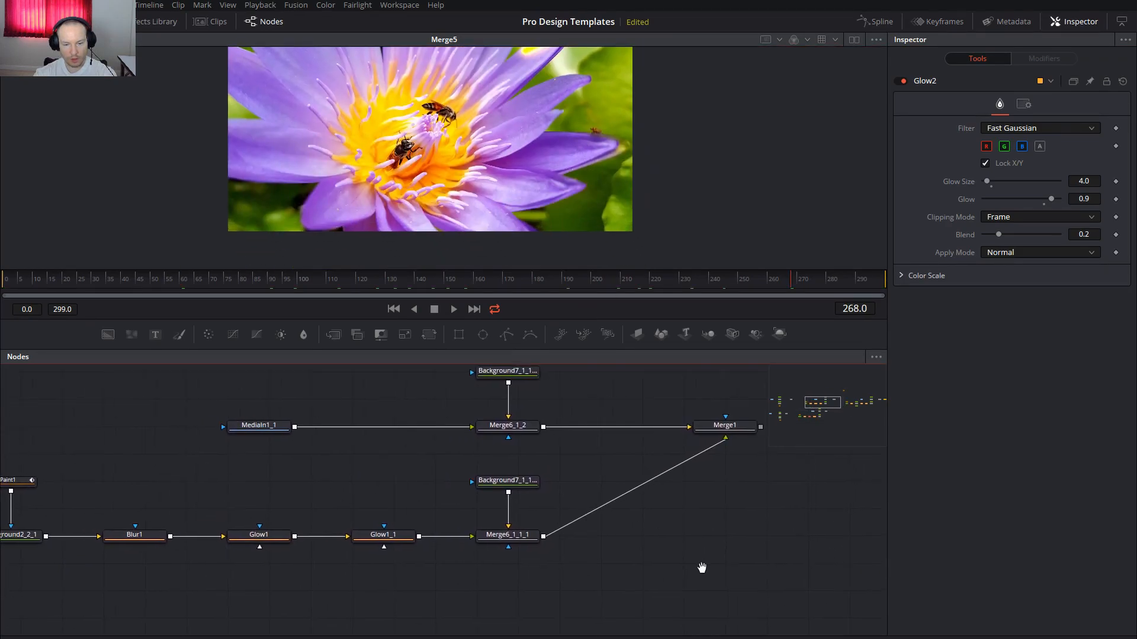
{"action": "left_click_drag", "start_coordinate": [418, 487], "coordinate": [177, 471]}
{"action": "left_click_drag", "start_coordinate": [502, 464], "coordinate": [553, 472]}
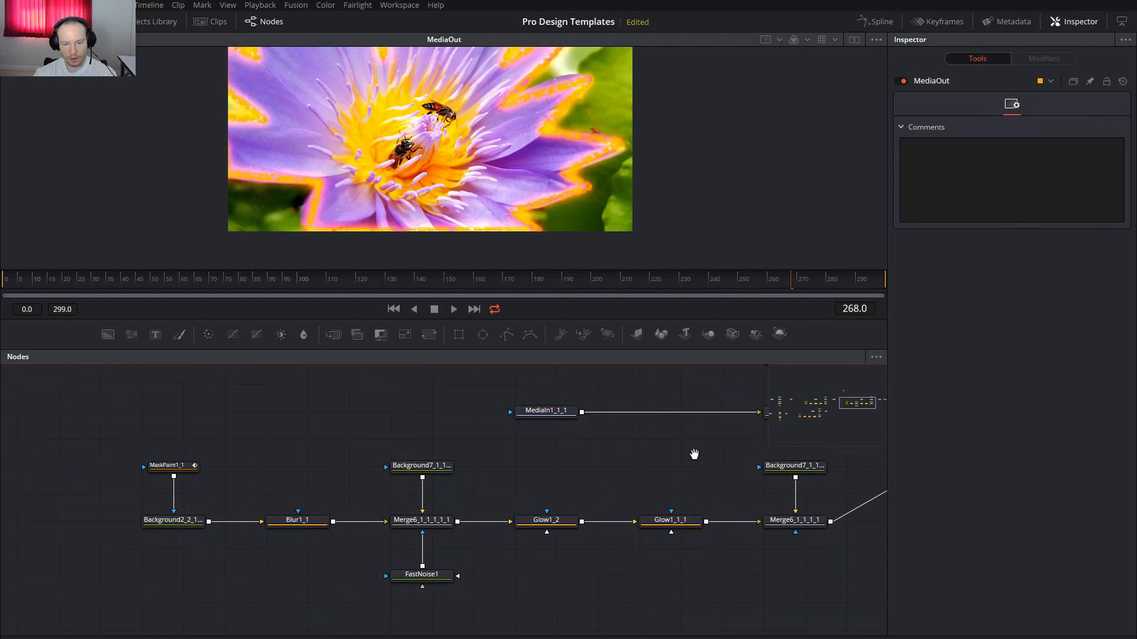
{"action": "left_click_drag", "start_coordinate": [693, 454], "coordinate": [625, 471]}
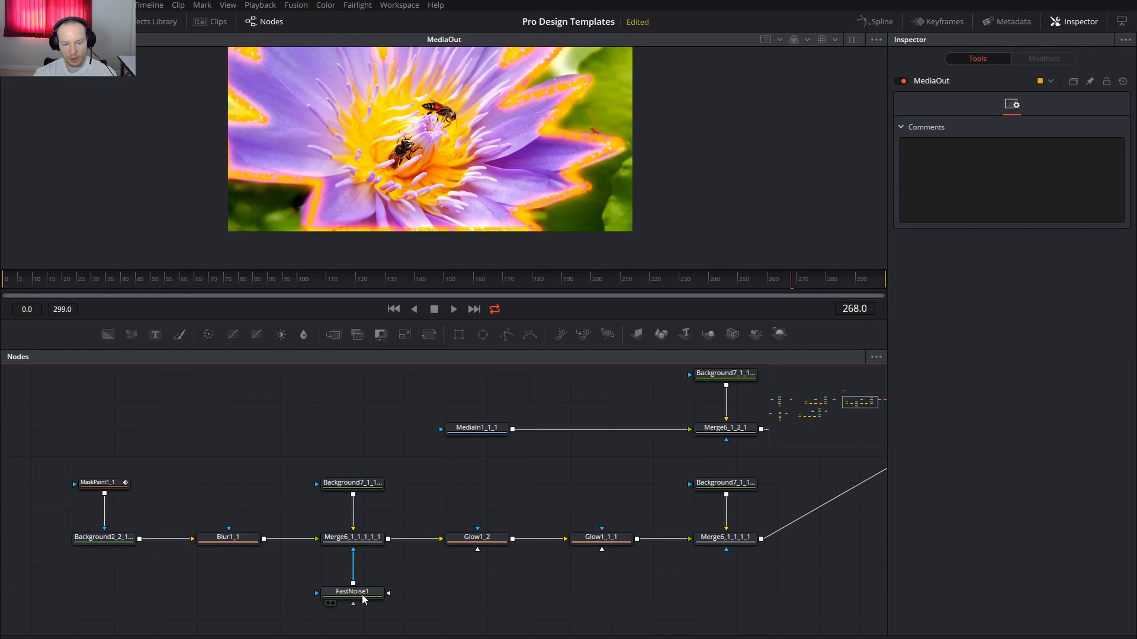
{"action": "left_click", "coordinate": [364, 541]}
{"action": "left_click", "coordinate": [346, 595]}
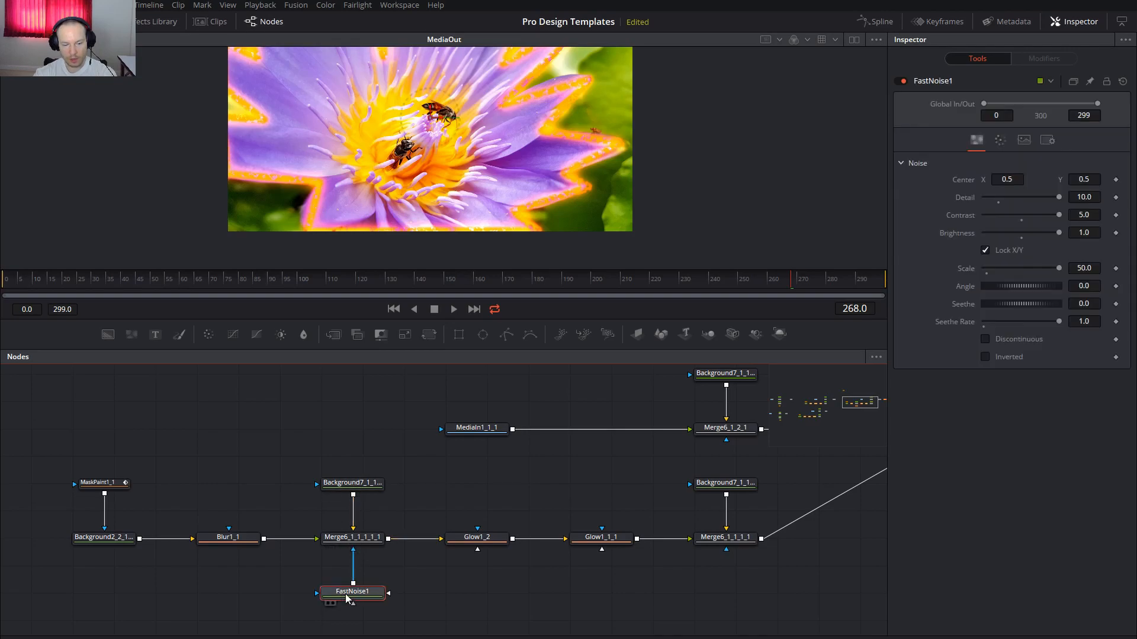
{"action": "left_click_drag", "start_coordinate": [346, 594], "coordinate": [398, 514]}
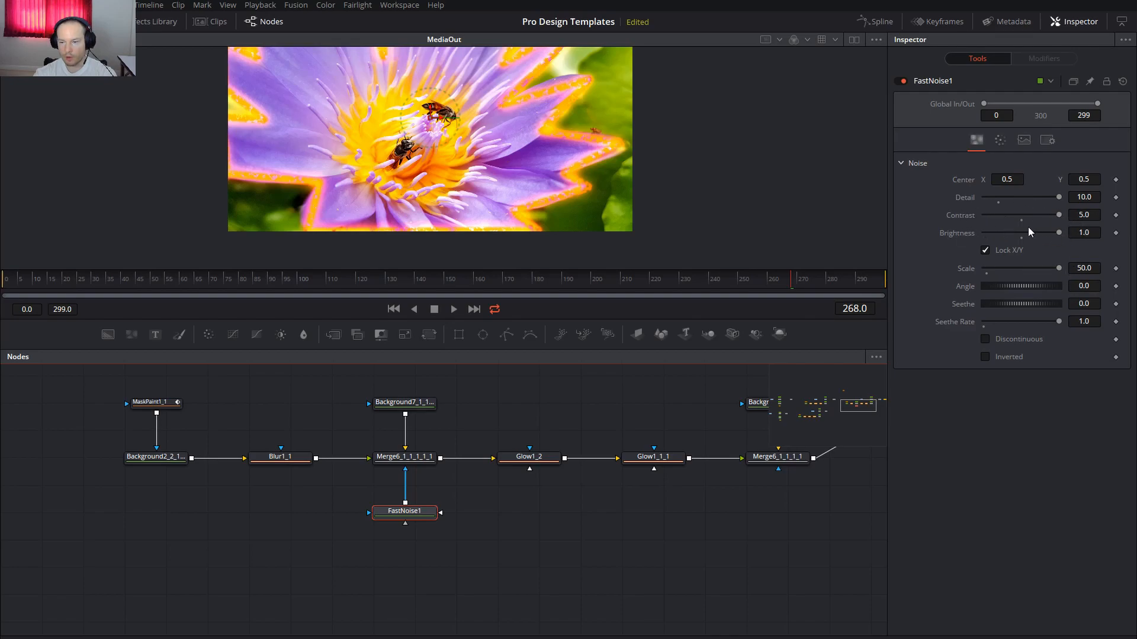
{"action": "mouse_move", "coordinate": [320, 284]}
{"action": "left_mouse_down"}
{"action": "mouse_move", "coordinate": [286, 284]}
{"action": "mouse_move", "coordinate": [318, 285]}
{"action": "left_mouse_up"}
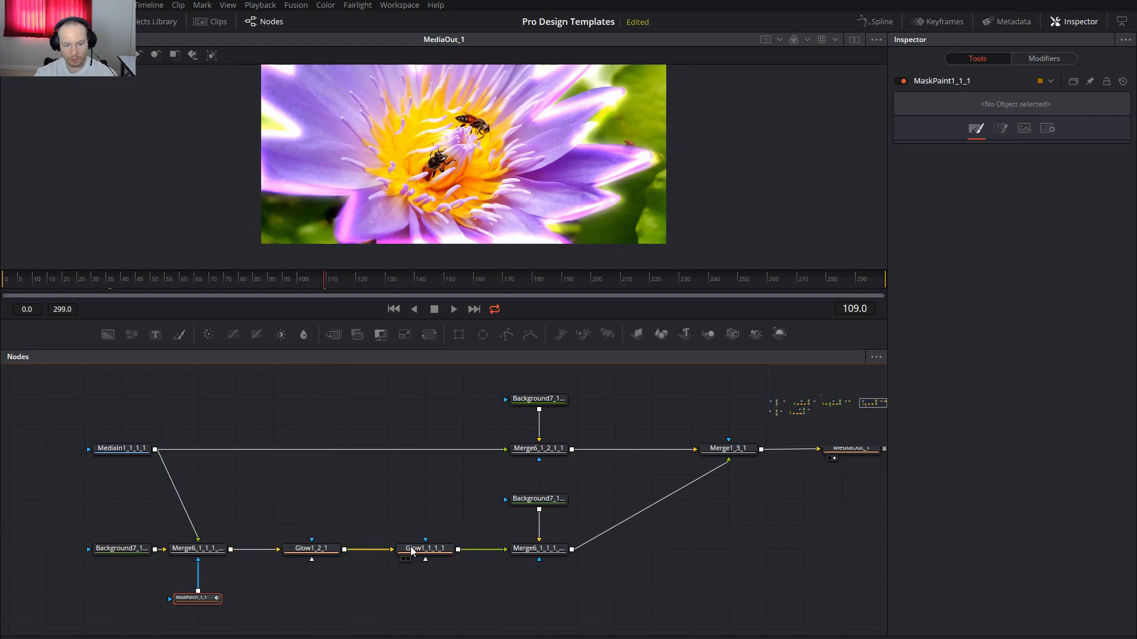
Set MaskPaint1_1_1's polyline Write On End to 0.433, size 0.0331, softness 0.835
{"action": "left_click", "coordinate": [309, 548]}
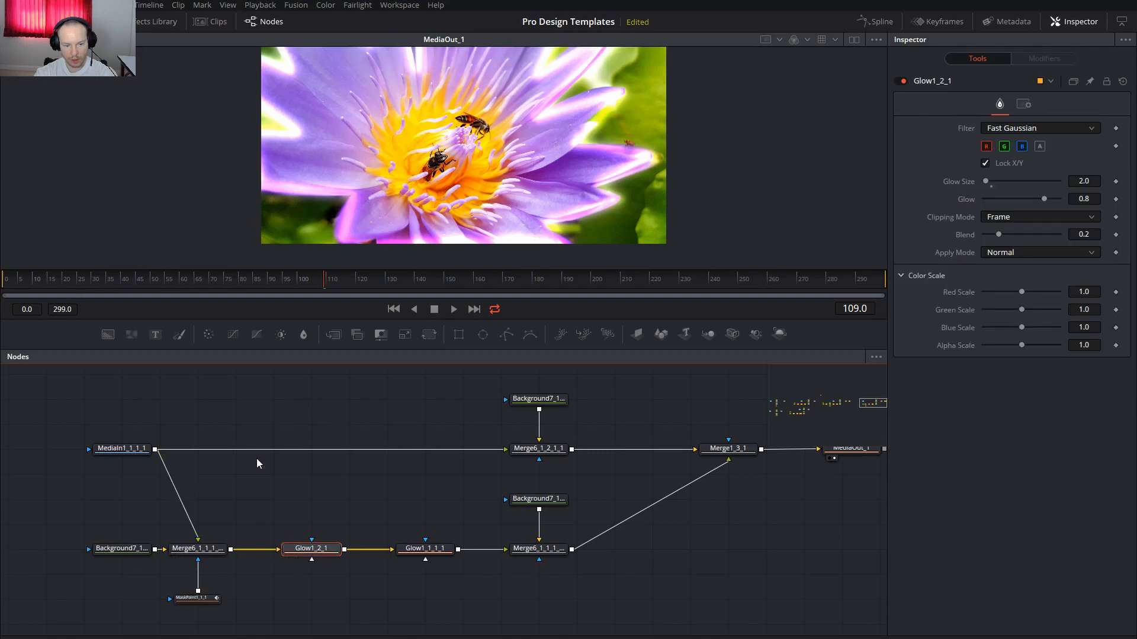
{"action": "left_click", "coordinate": [197, 598]}
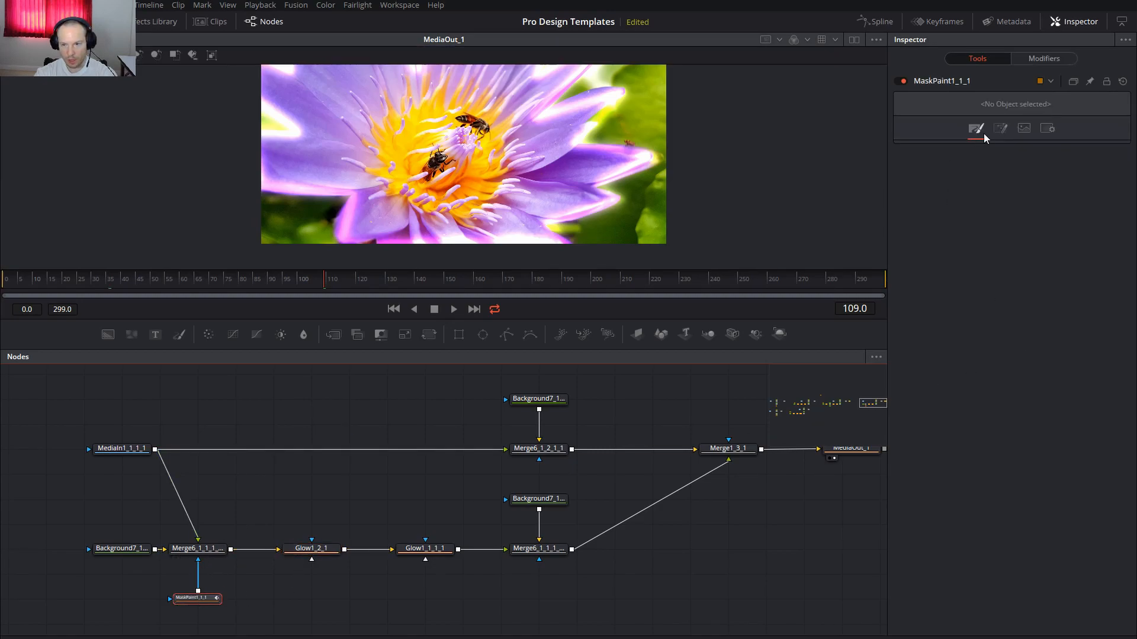
{"action": "left_click_drag", "start_coordinate": [170, 109], "coordinate": [346, 234]}
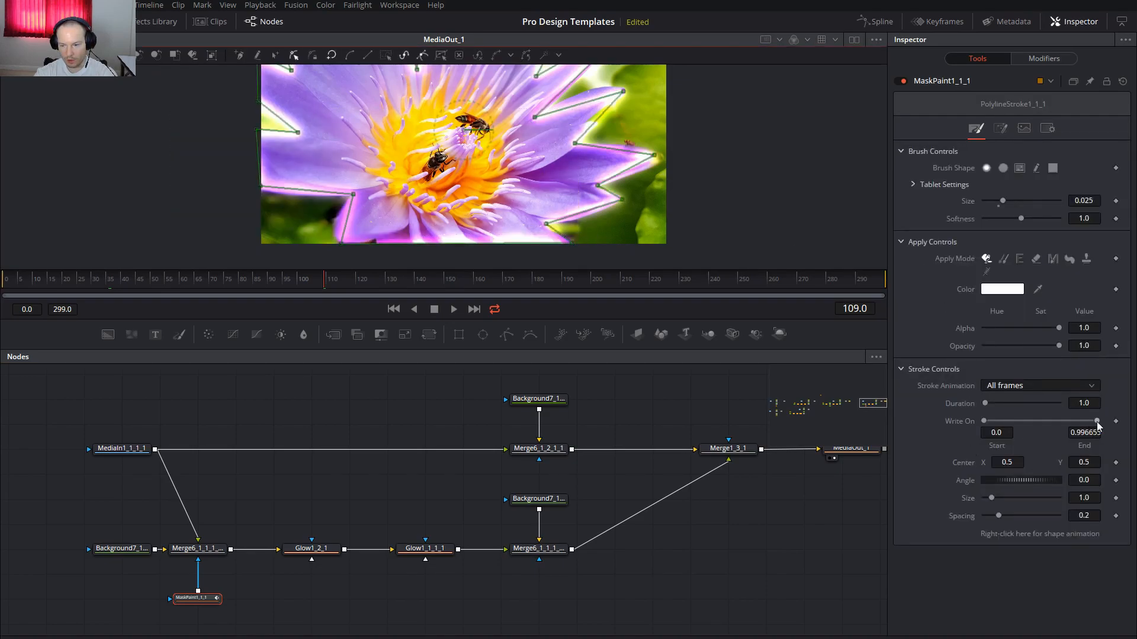
{"action": "mouse_move", "coordinate": [1096, 421]}
{"action": "left_mouse_down"}
{"action": "mouse_move", "coordinate": [1007, 421]}
{"action": "mouse_move", "coordinate": [1037, 425]}
{"action": "left_mouse_up"}
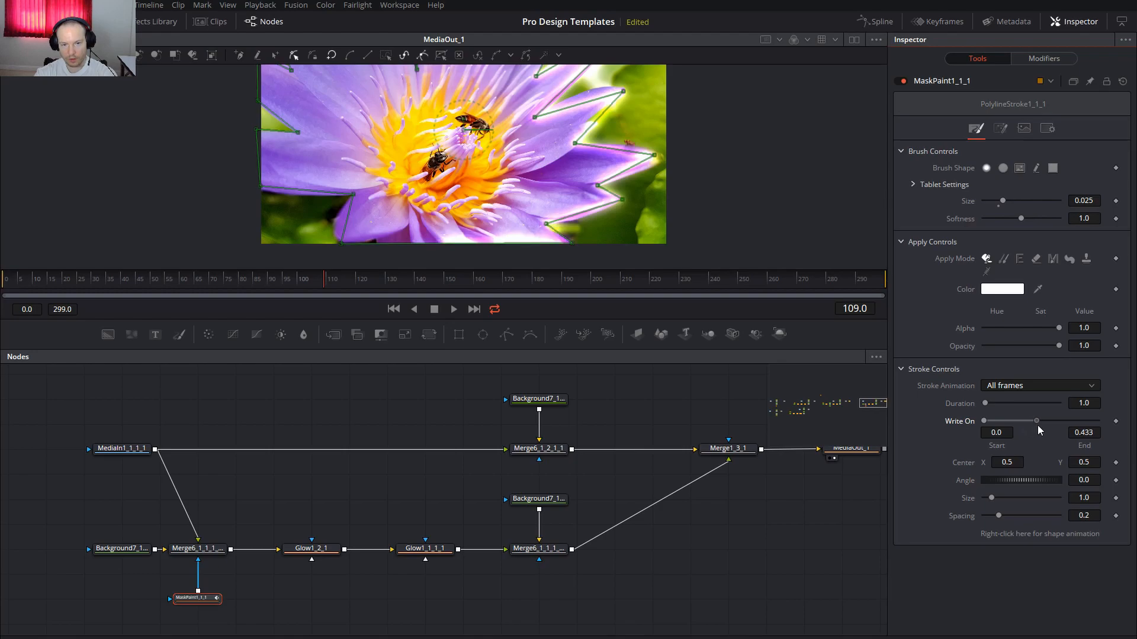
{"action": "left_click_drag", "start_coordinate": [730, 529], "coordinate": [622, 530]}
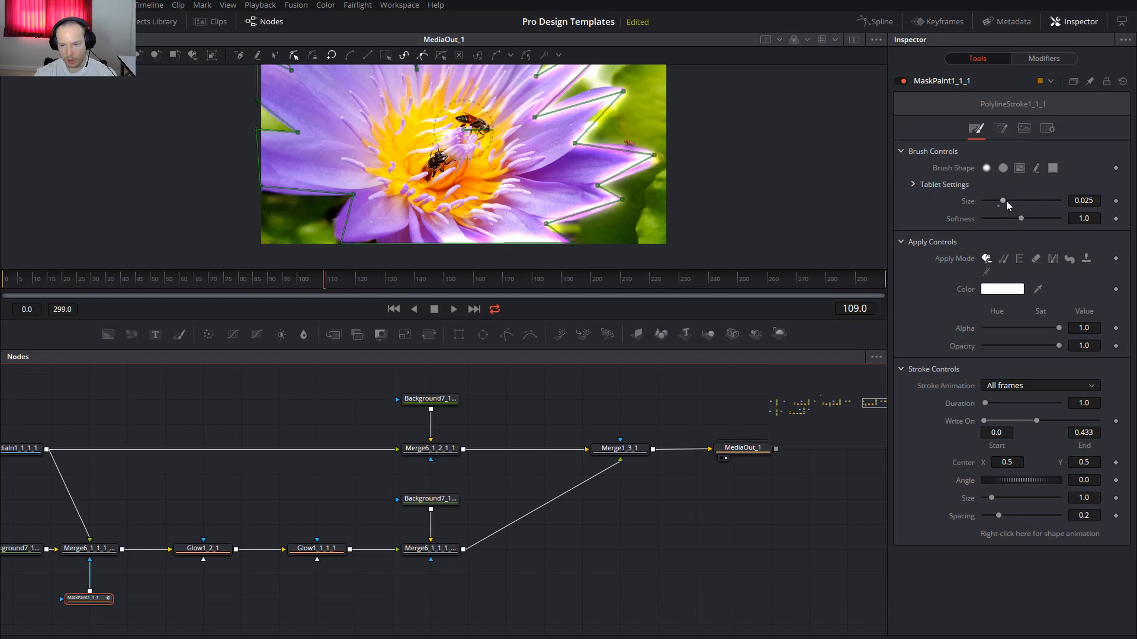
{"action": "mouse_move", "coordinate": [1002, 201]}
{"action": "left_mouse_down"}
{"action": "mouse_move", "coordinate": [1039, 209]}
{"action": "mouse_move", "coordinate": [988, 215]}
{"action": "mouse_move", "coordinate": [1008, 214]}
{"action": "left_mouse_up"}
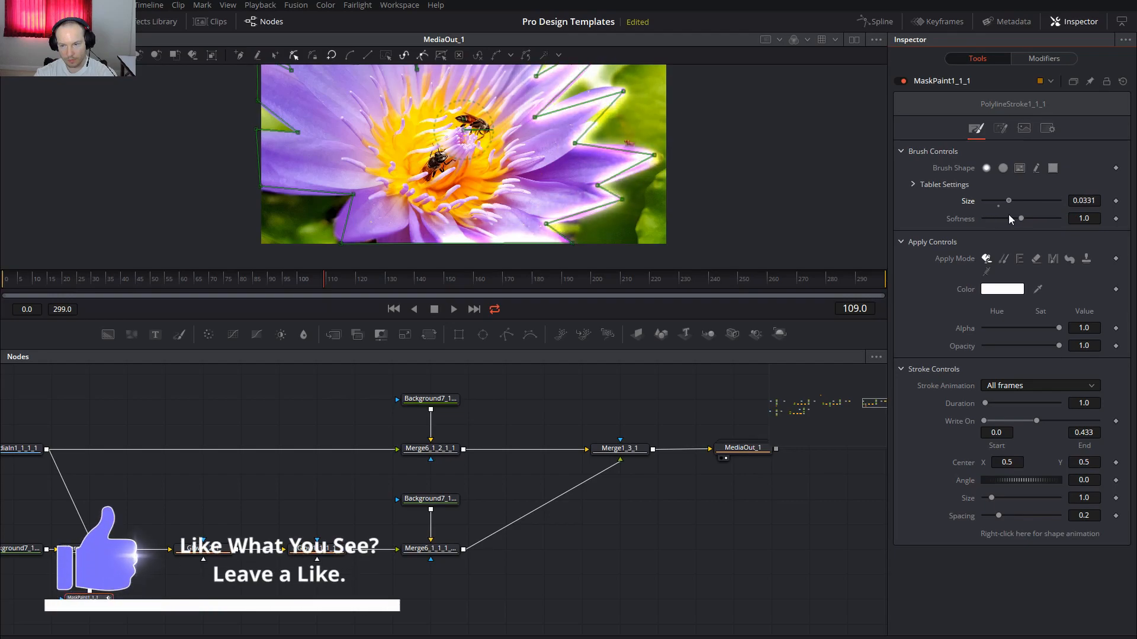
{"action": "mouse_move", "coordinate": [1021, 219]}
{"action": "left_mouse_down"}
{"action": "mouse_move", "coordinate": [1050, 222]}
{"action": "mouse_move", "coordinate": [980, 221]}
{"action": "mouse_move", "coordinate": [1066, 221]}
{"action": "mouse_move", "coordinate": [1017, 221]}
{"action": "left_mouse_up"}
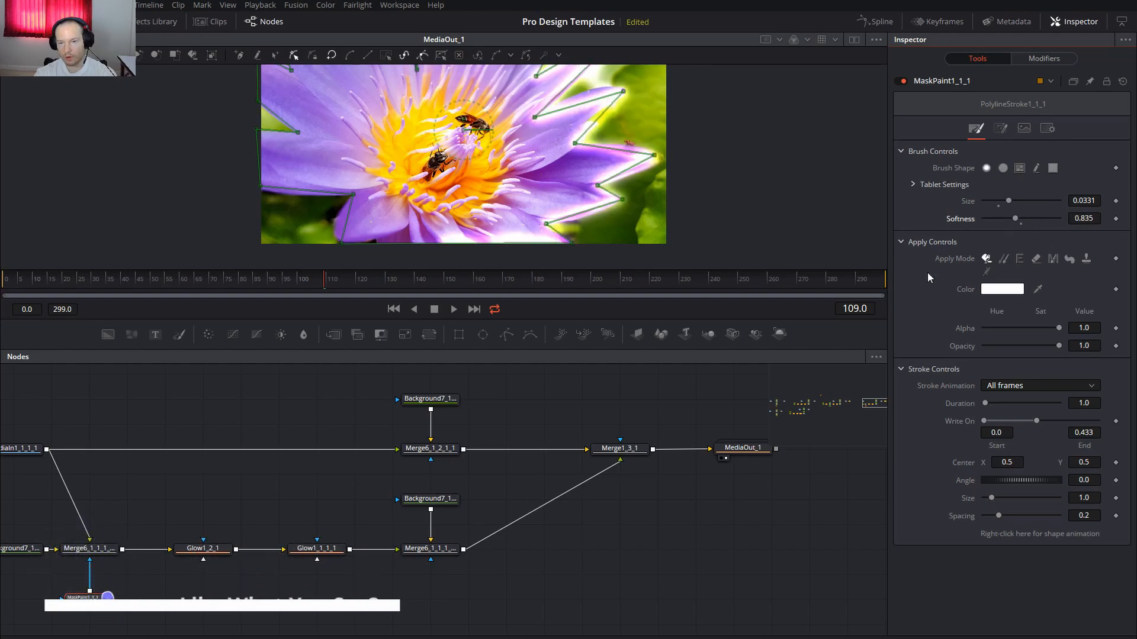
Move the MediaOut_1 node far to the right of the merge and glow chain
{"action": "left_click_drag", "start_coordinate": [617, 515], "coordinate": [783, 487]}
{"action": "left_click_drag", "start_coordinate": [482, 482], "coordinate": [425, 497]}
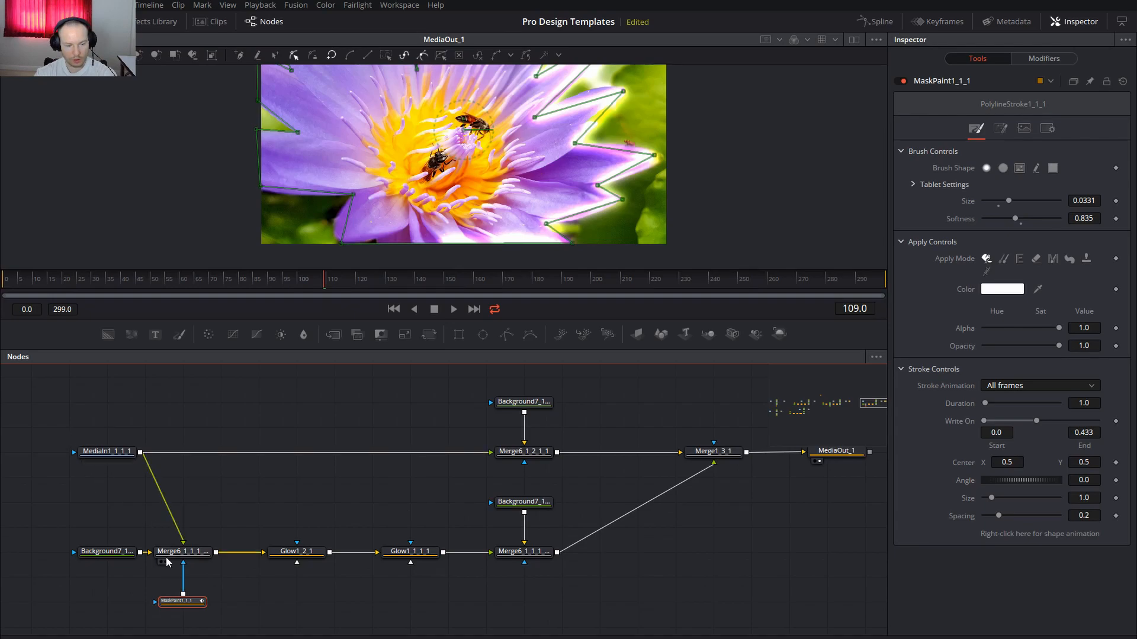
{"action": "left_click_drag", "start_coordinate": [481, 500], "coordinate": [375, 528]}
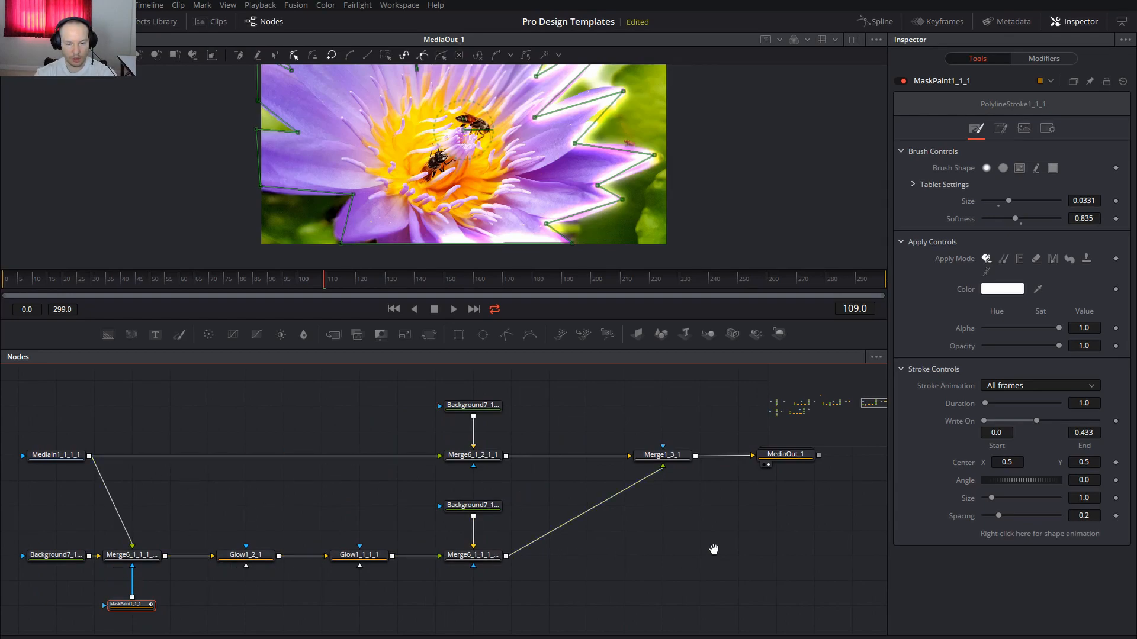
{"action": "left_click_drag", "start_coordinate": [713, 555], "coordinate": [505, 574]}
{"action": "left_click_drag", "start_coordinate": [576, 478], "coordinate": [775, 478]}
{"action": "left_click_drag", "start_coordinate": [442, 571], "coordinate": [609, 540]}
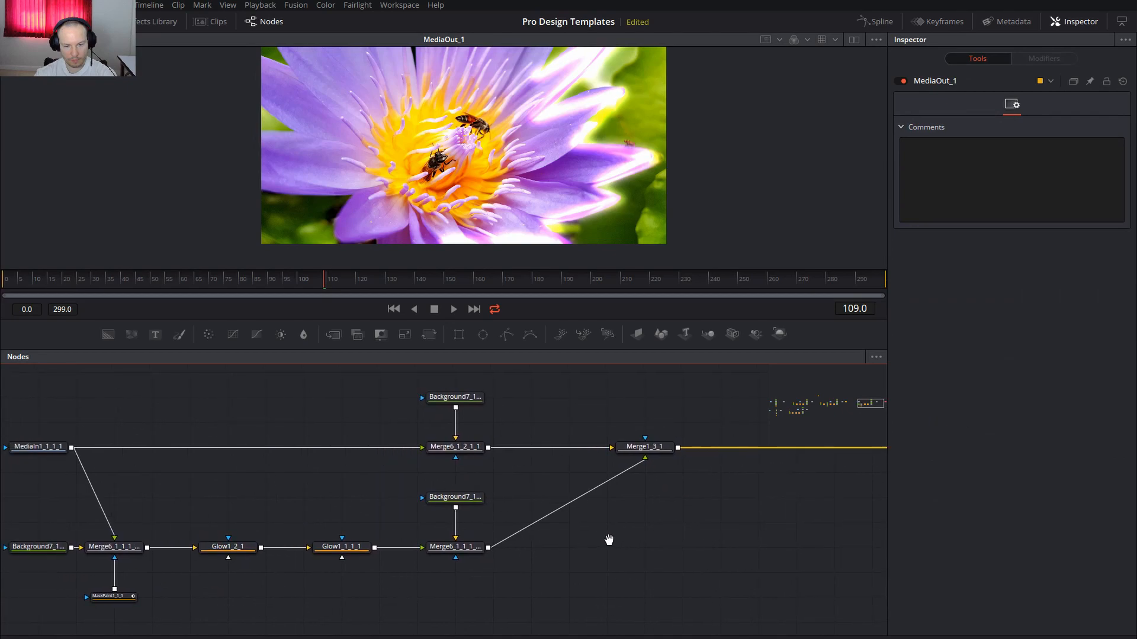